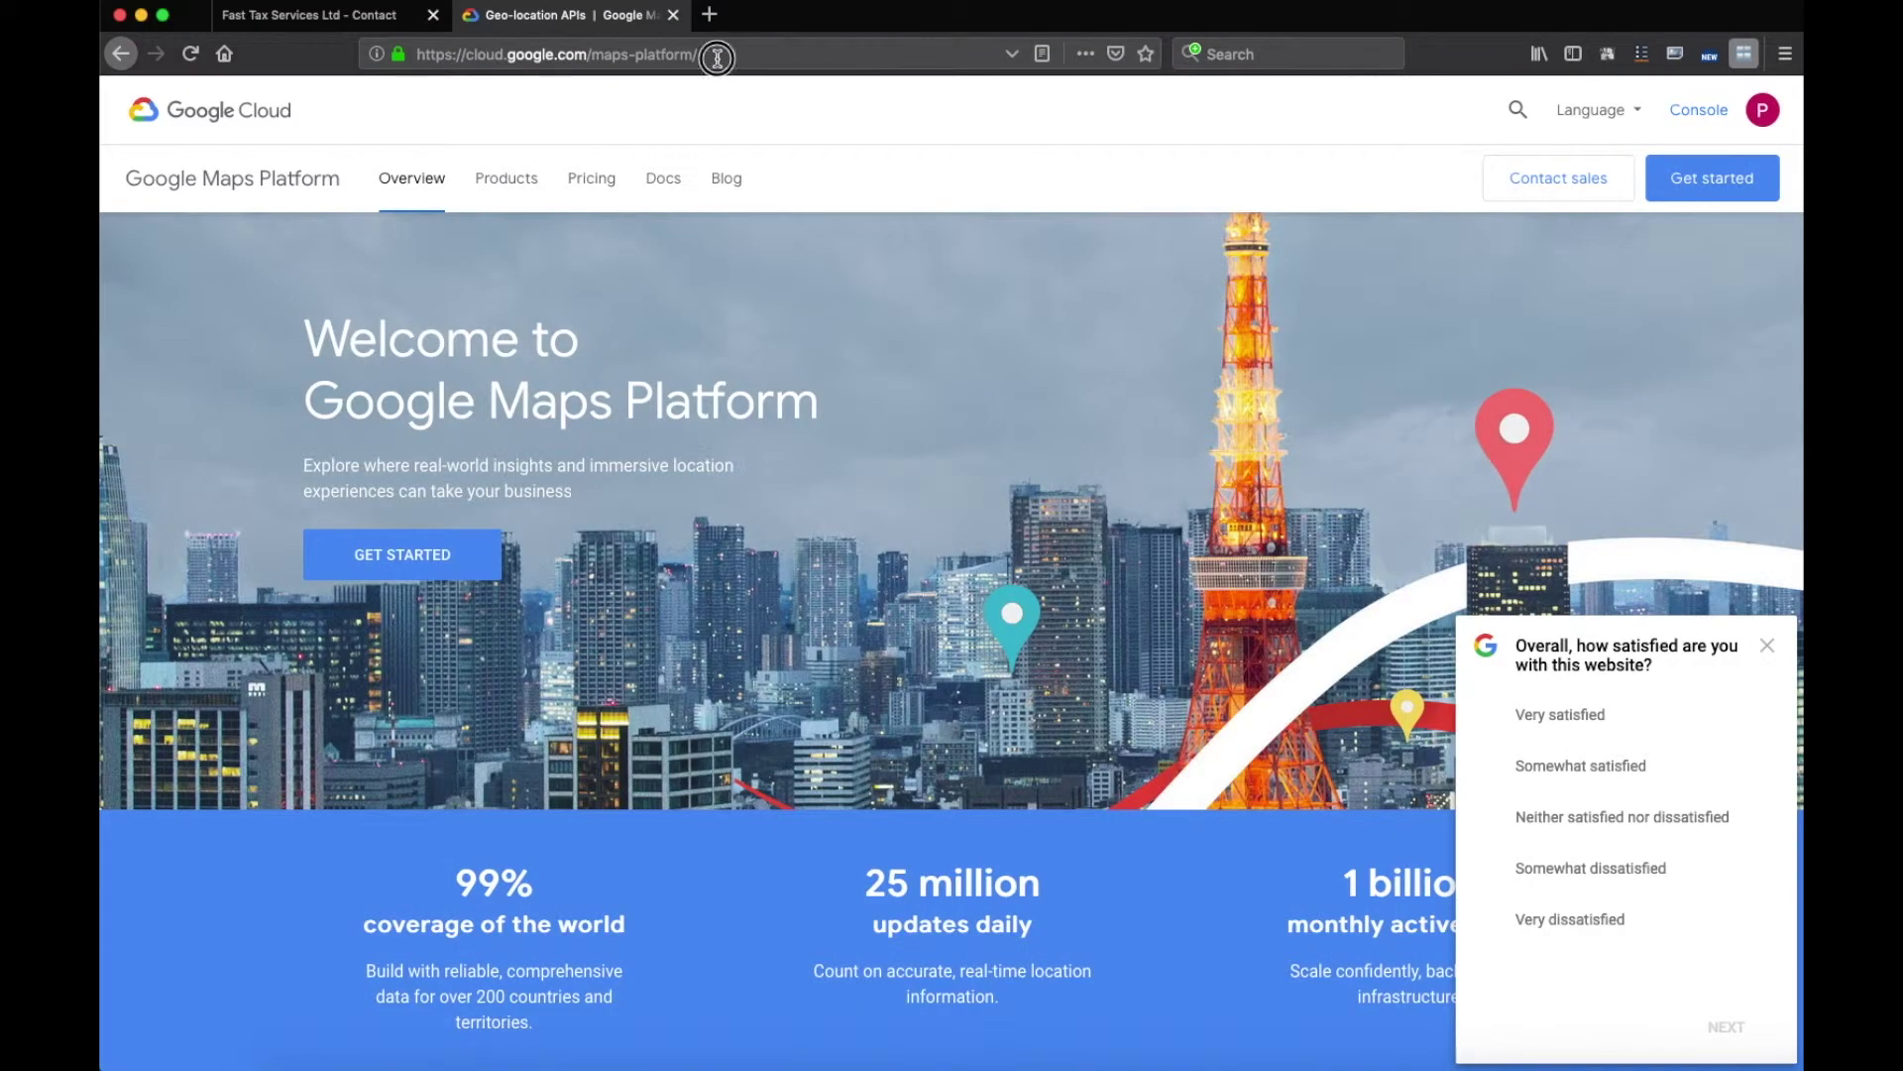
# Select the current web address in Safari's address bar so it can be replaced
pyautogui.moveTo(717, 58); pyautogui.dragTo(380, 57)
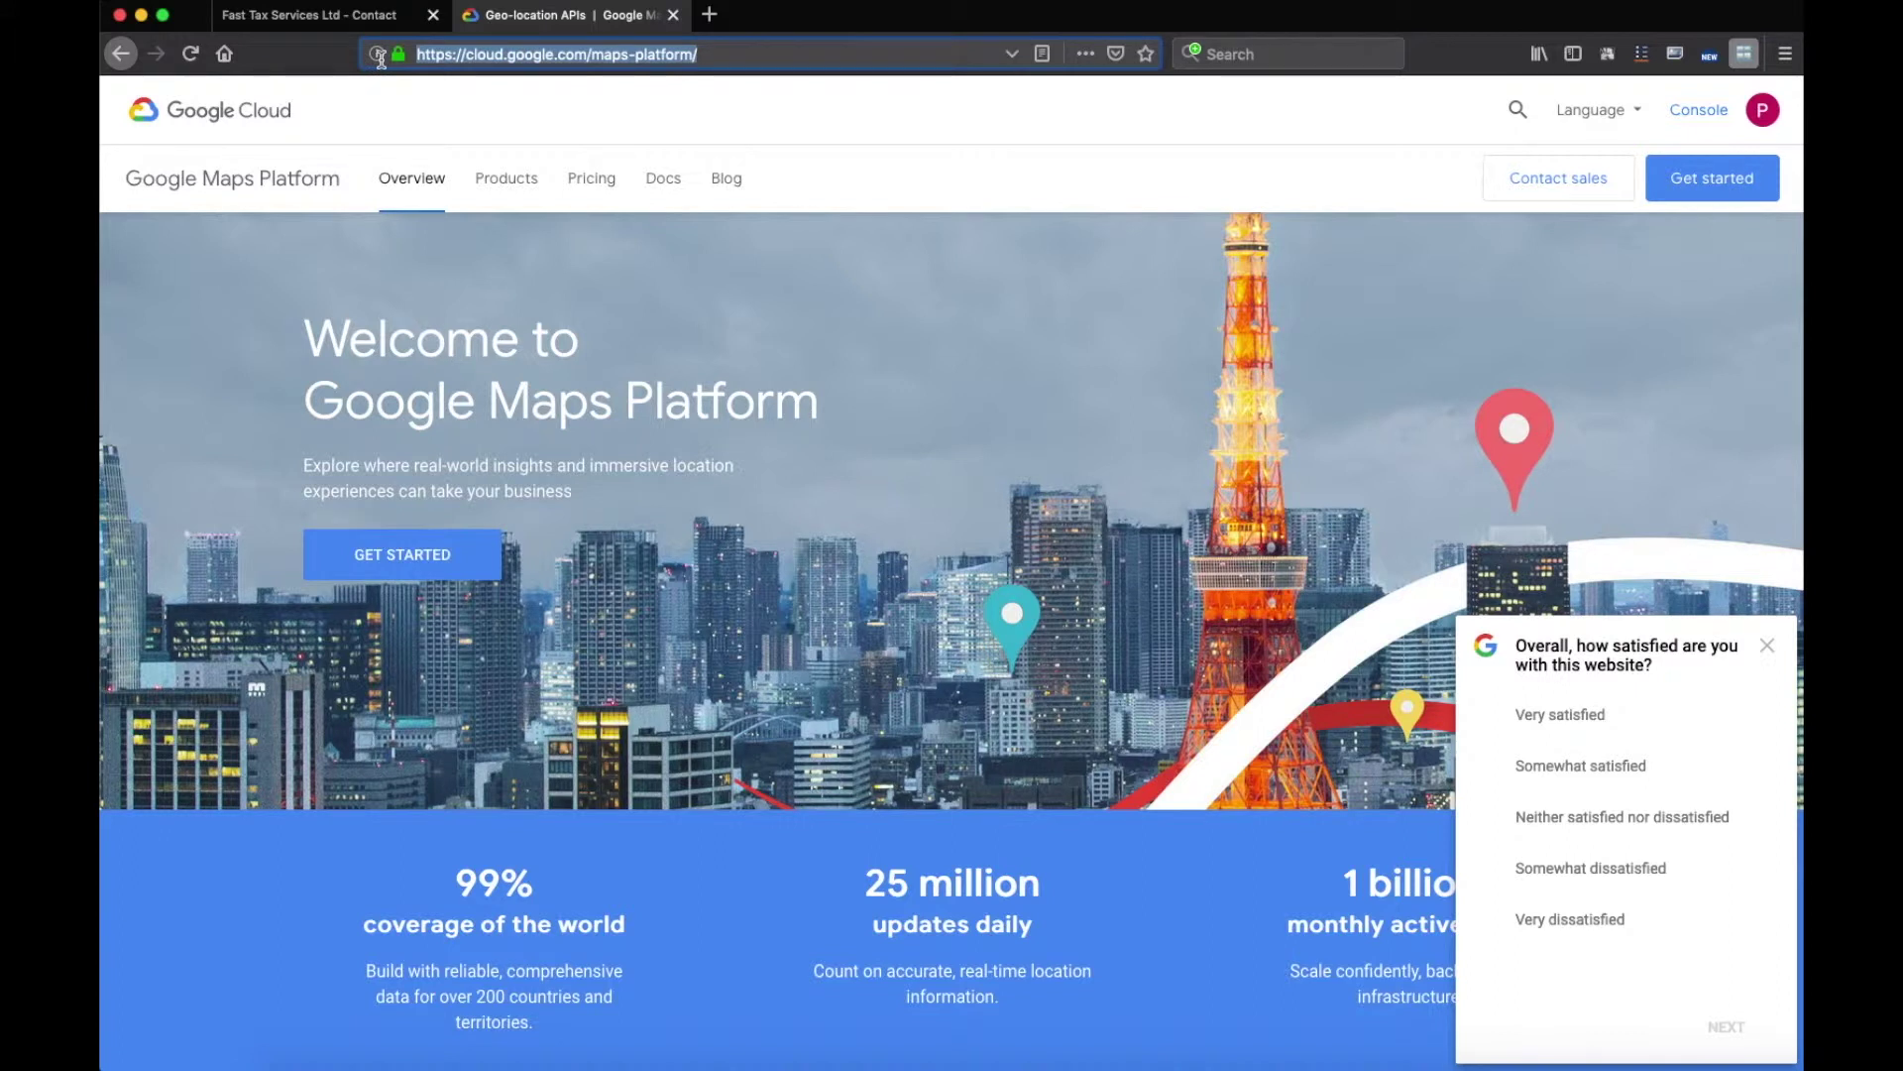
# Load developers.google.com/maps/ and launch the Enable Google Maps Platform setup
pyautogui.write('clouds.')
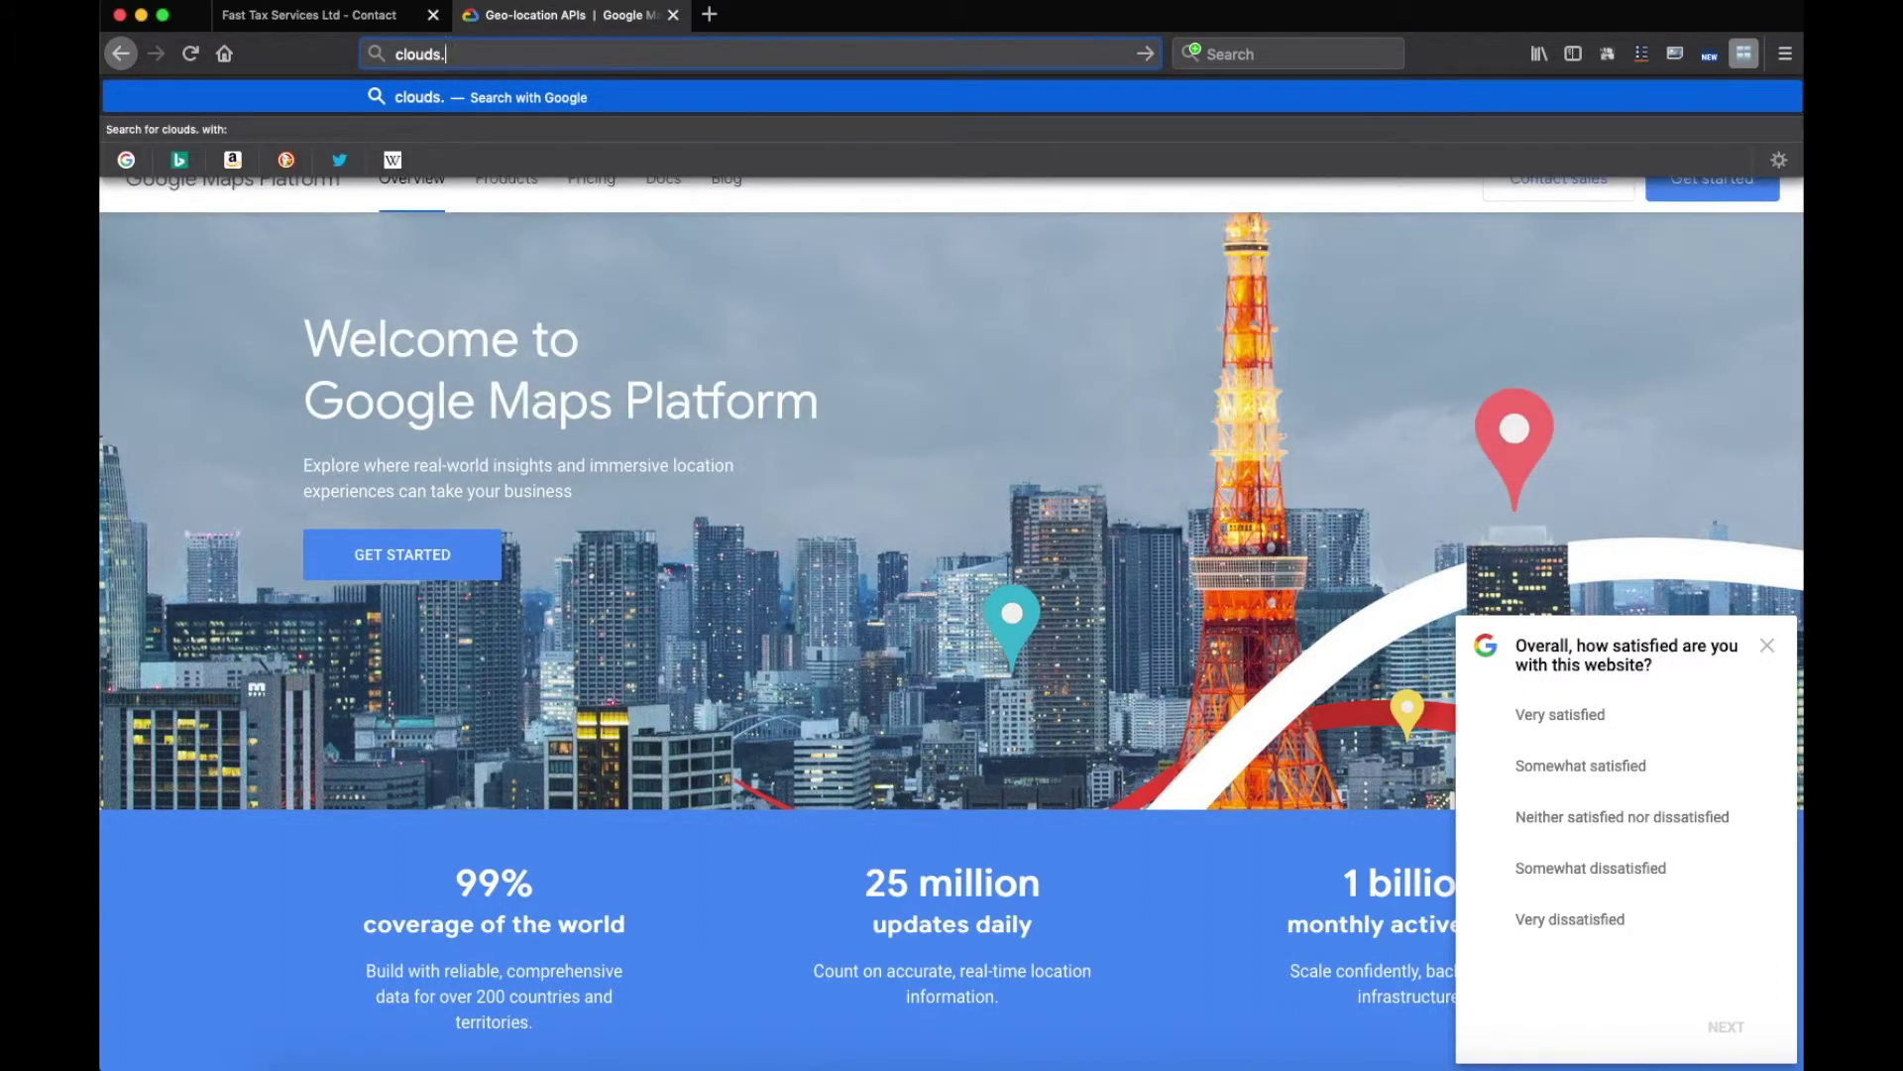
pyautogui.press('super+a')
pyautogui.write('developers.google.com/maps/')
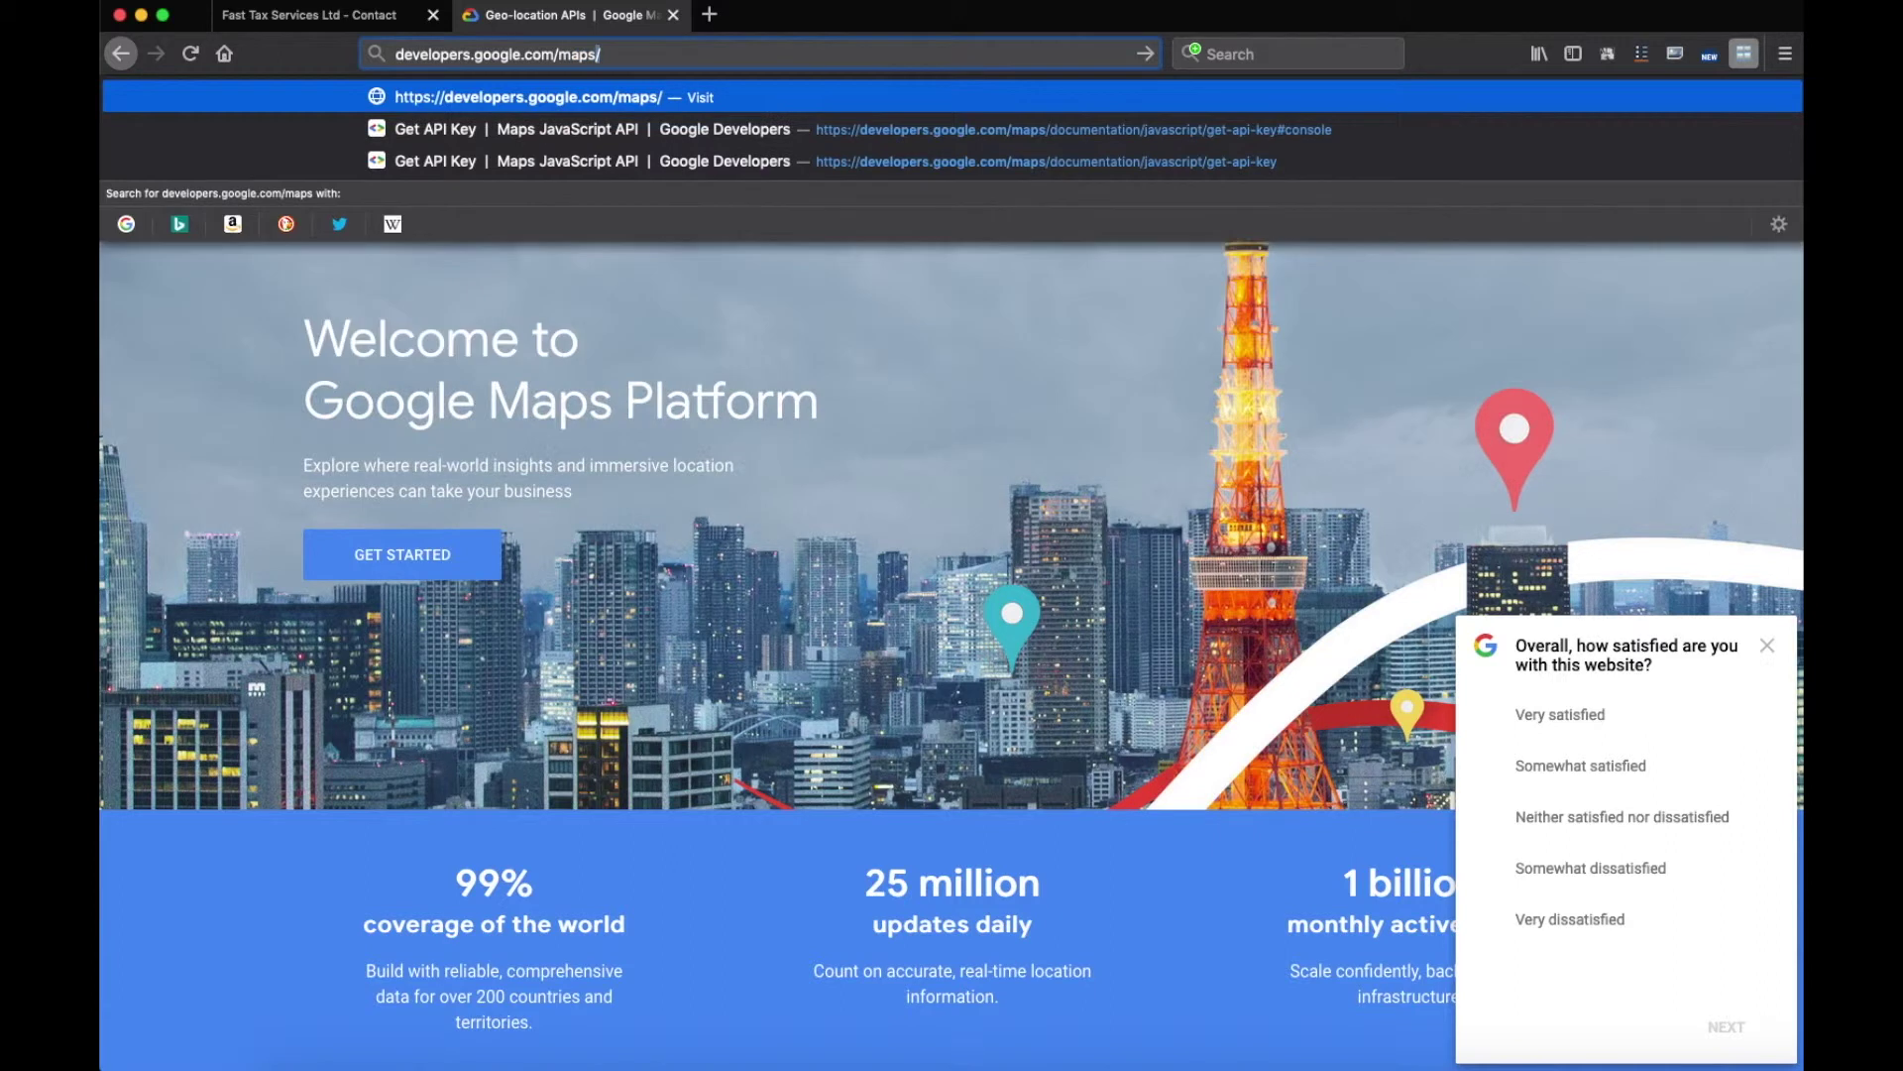
pyautogui.press('Return')
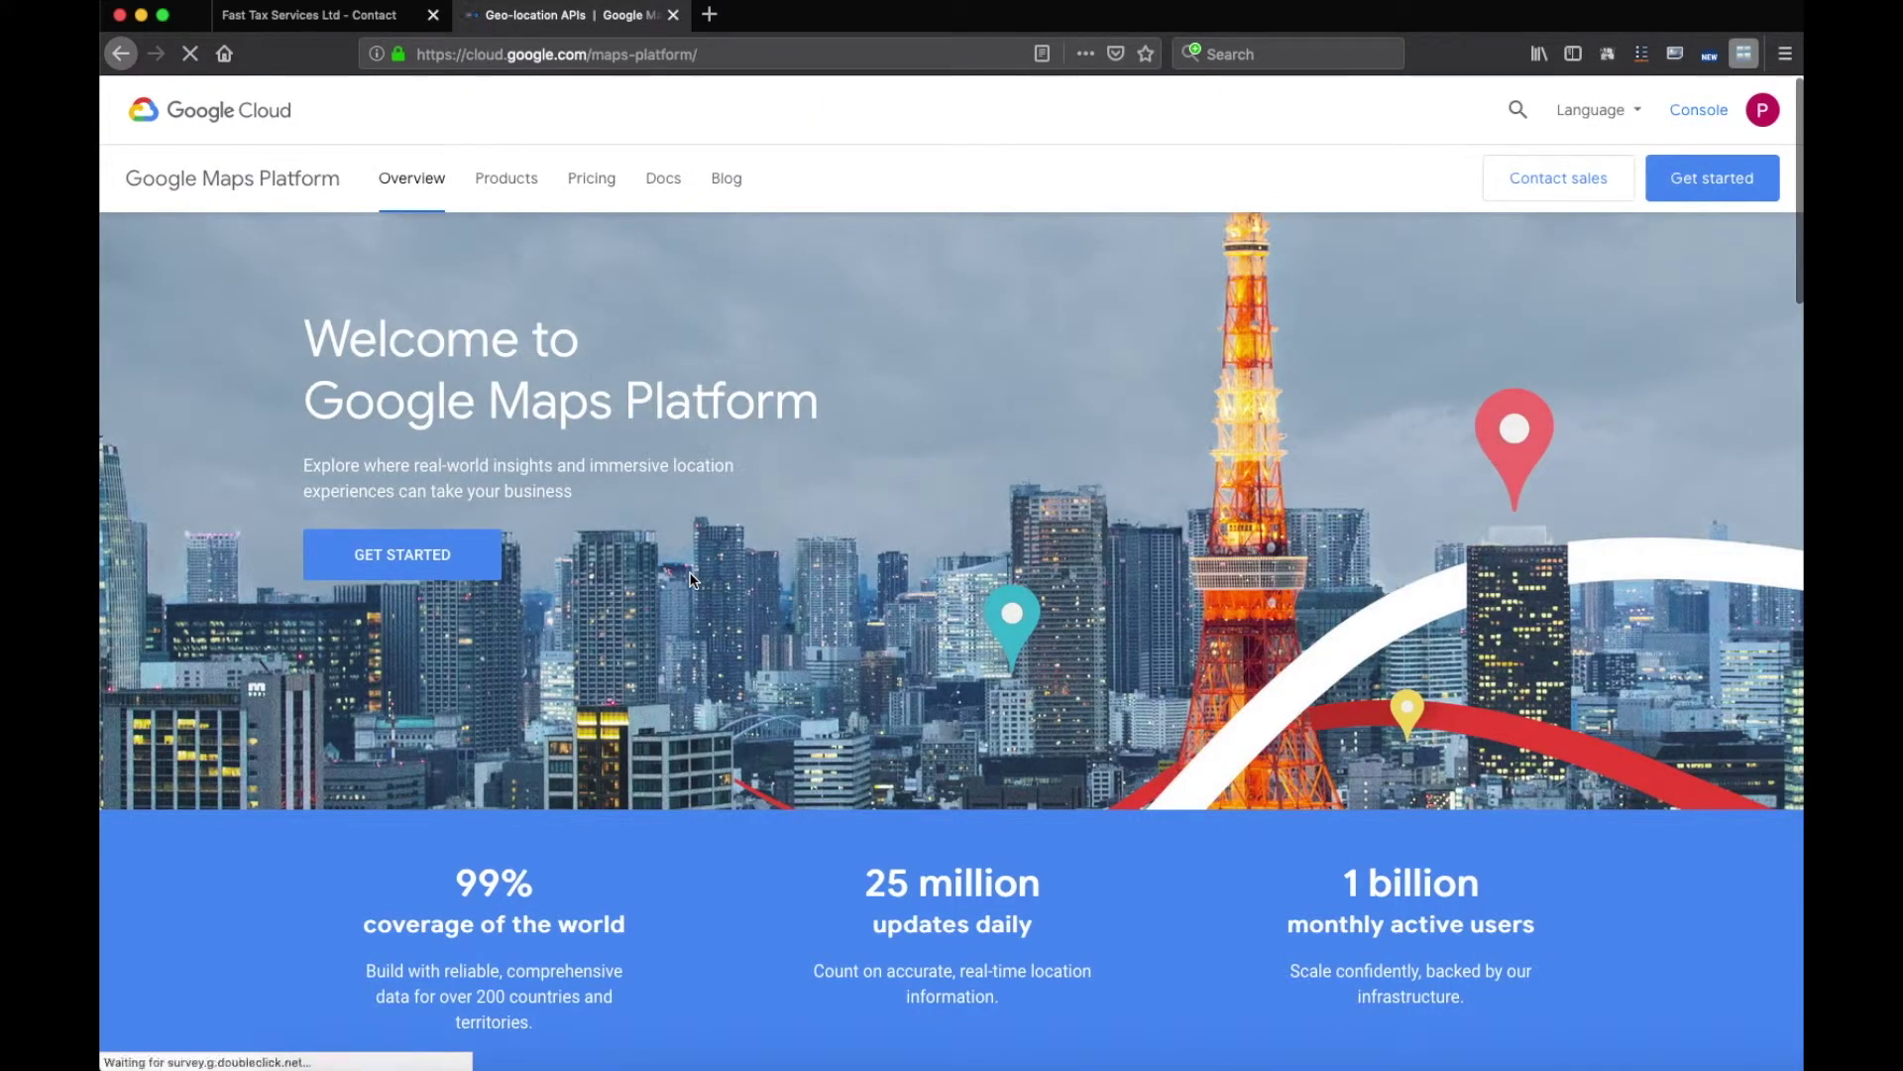
pyautogui.click(423, 565)
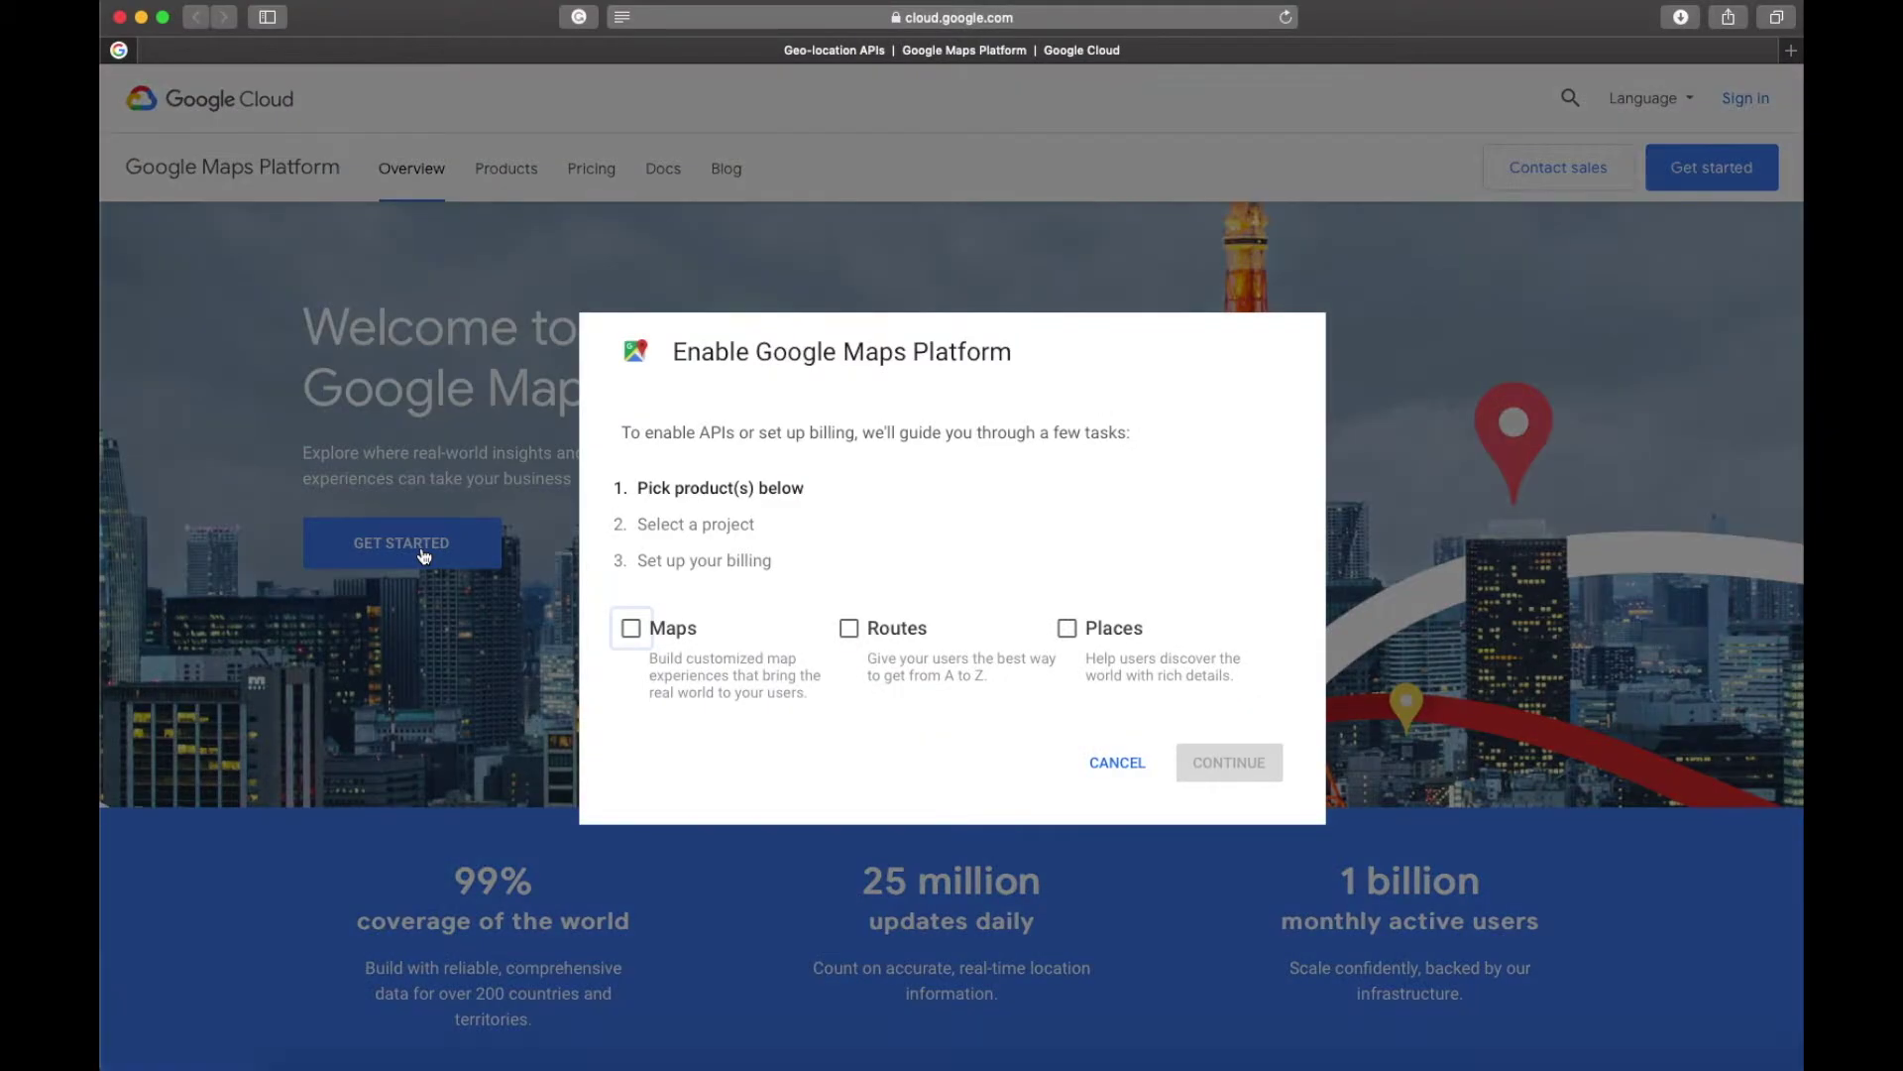
# Pick the Maps product and sign in with the chosen Google account
pyautogui.moveTo(697, 646)
pyautogui.click(631, 627)
pyautogui.click(1232, 768)
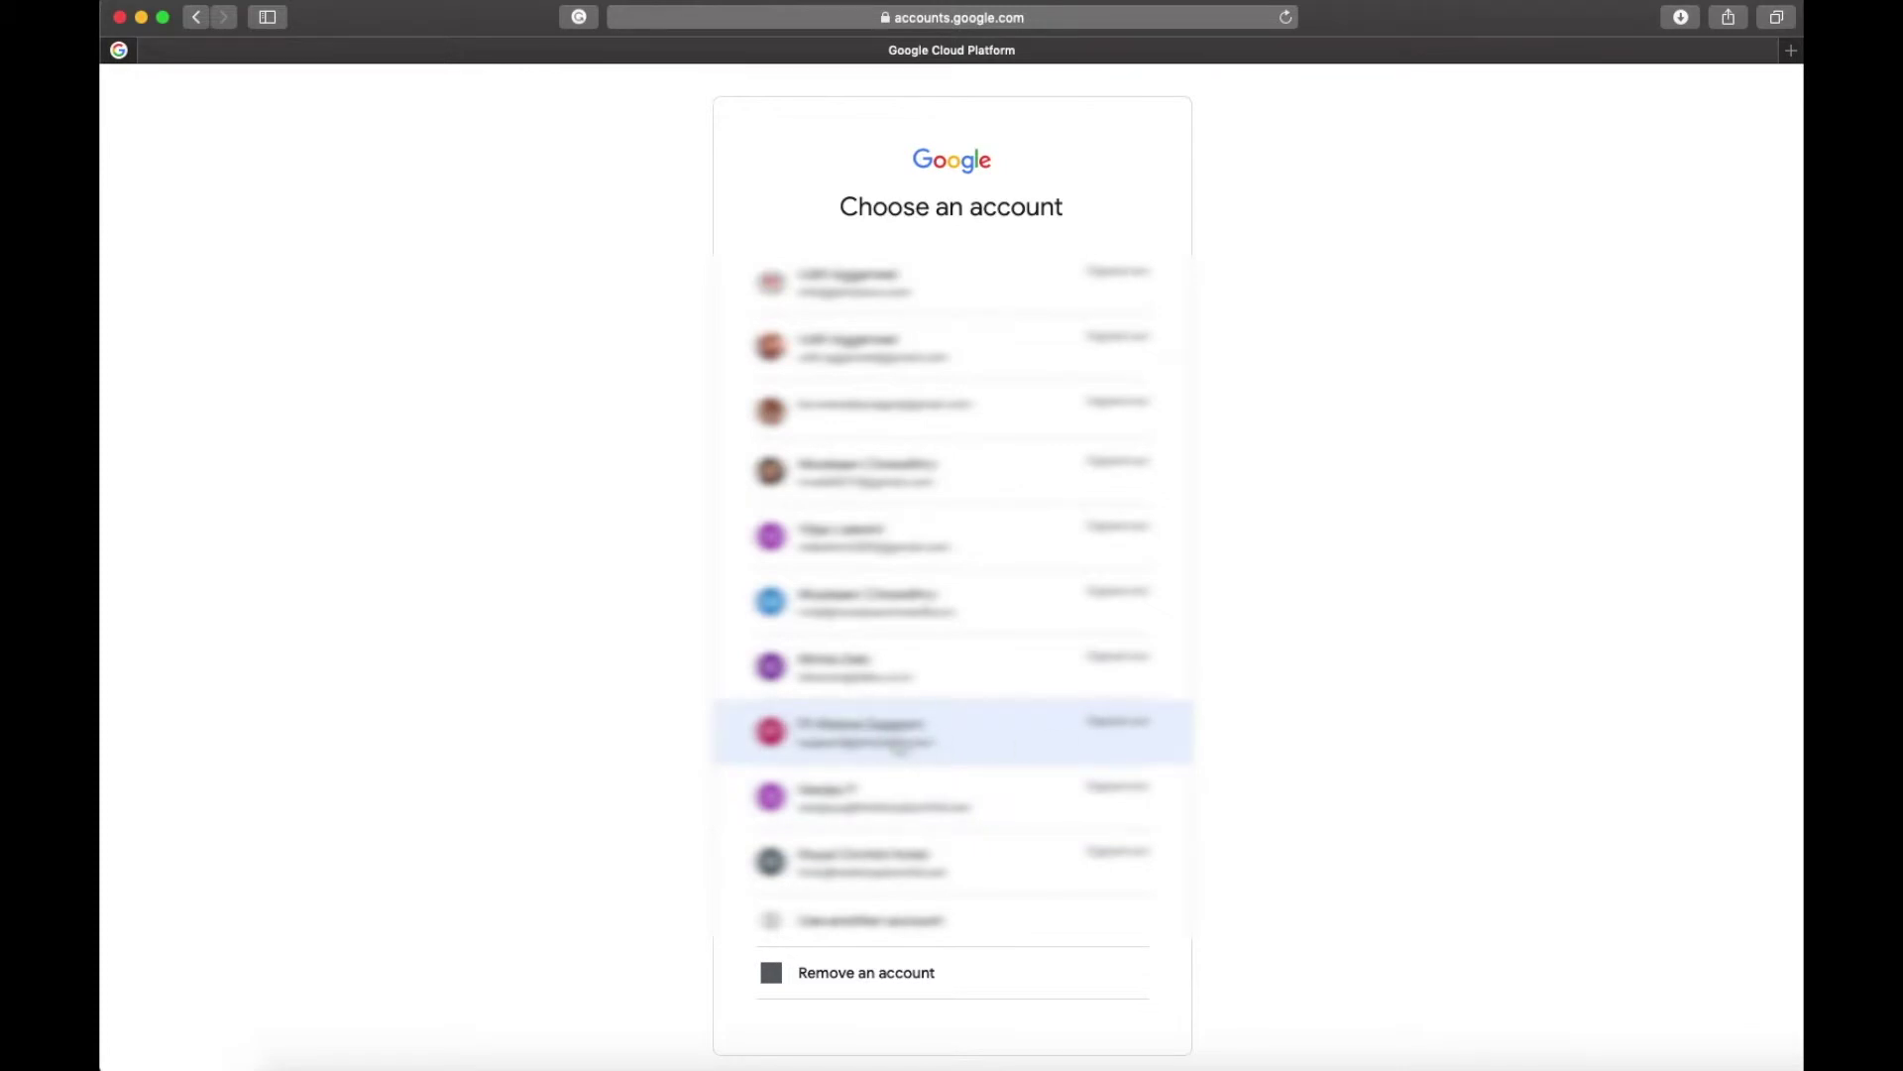
pyautogui.click(898, 746)
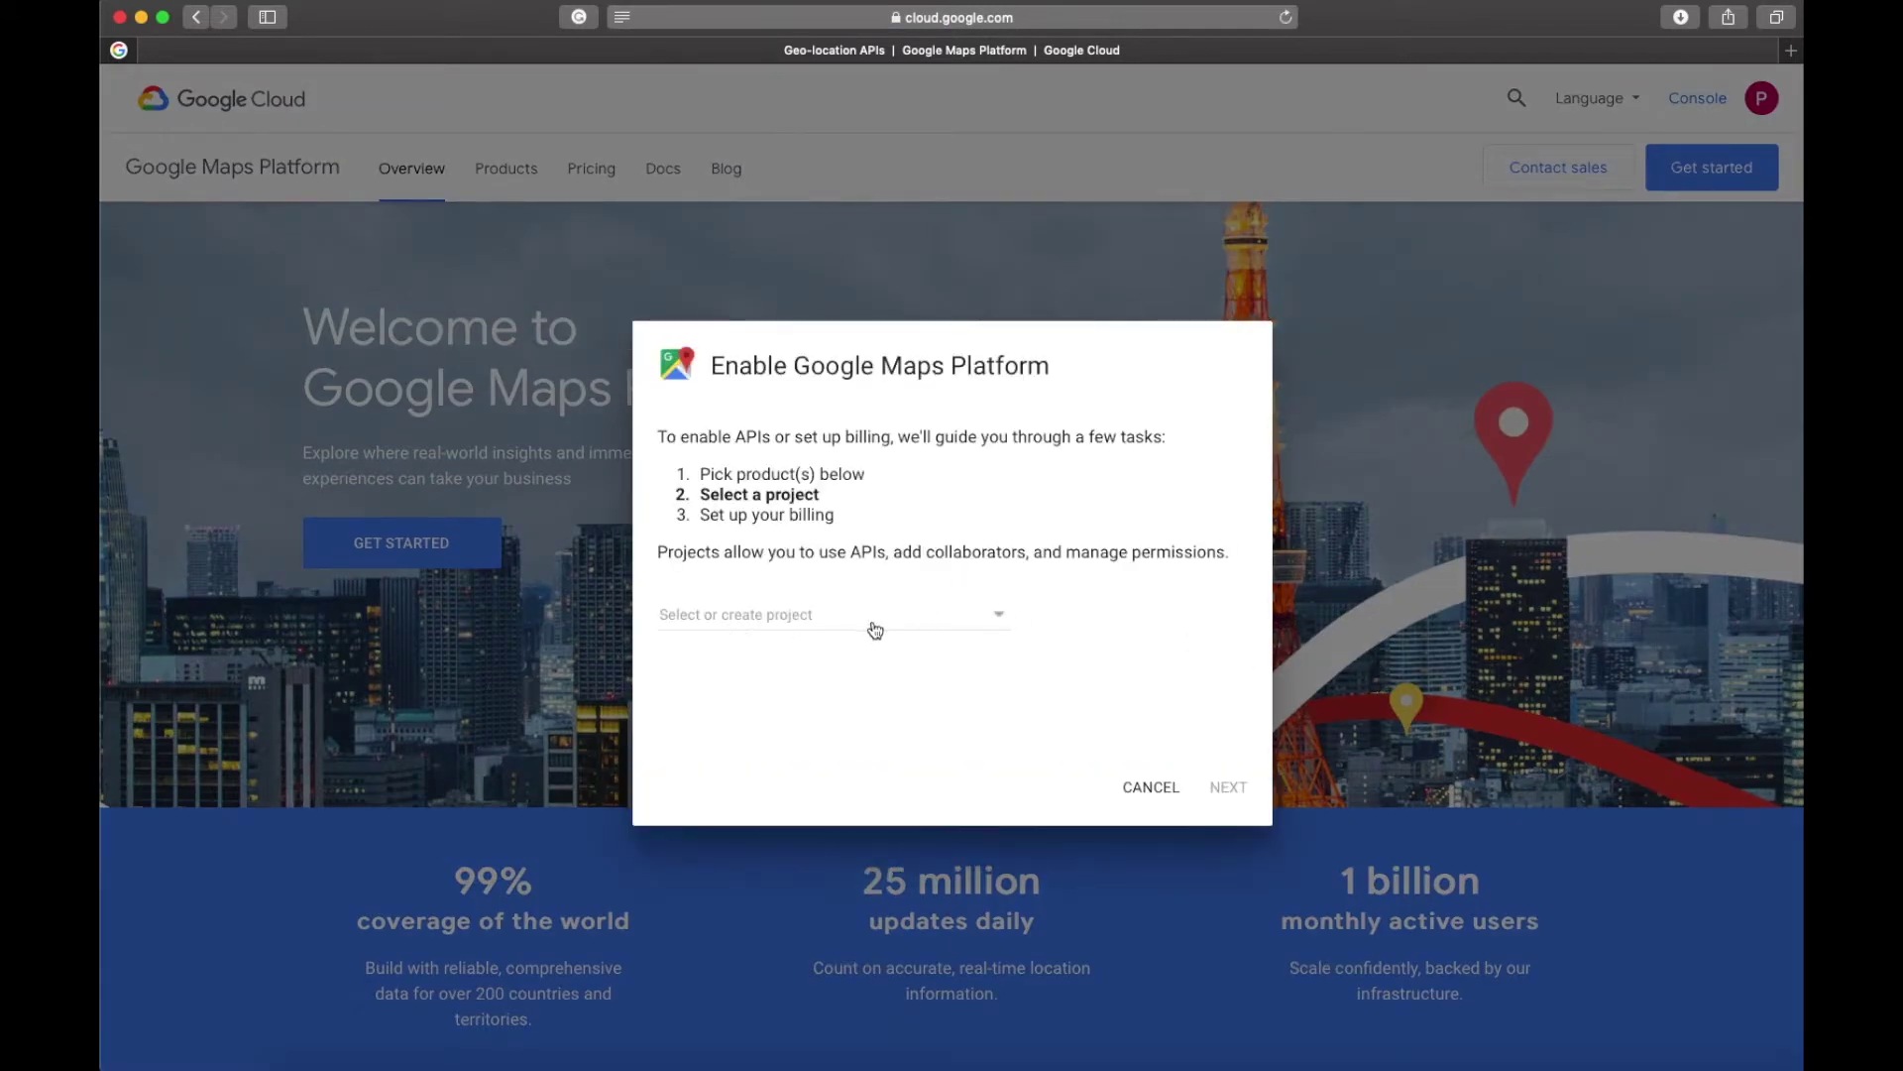
# Choose the MyCompanyWebsite Maps project and proceed to billing setup
pyautogui.click(986, 625)
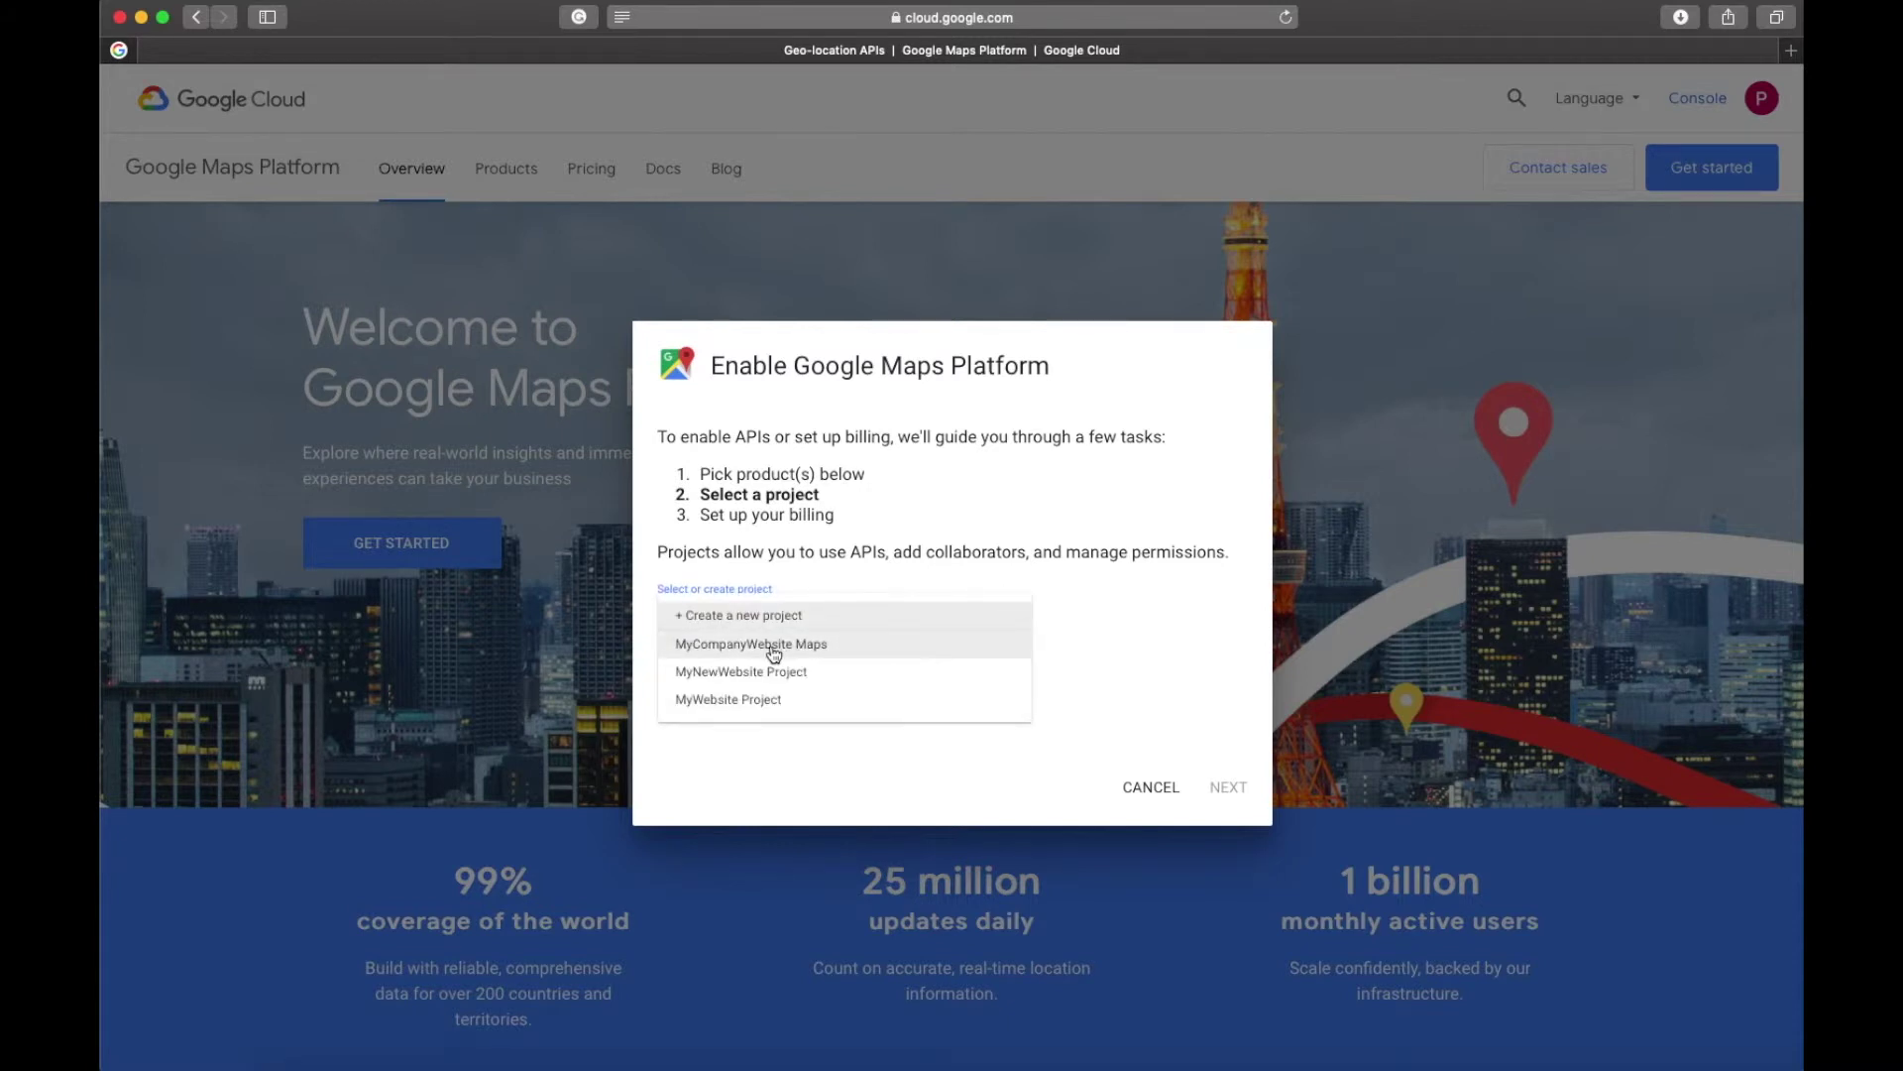
pyautogui.click(772, 644)
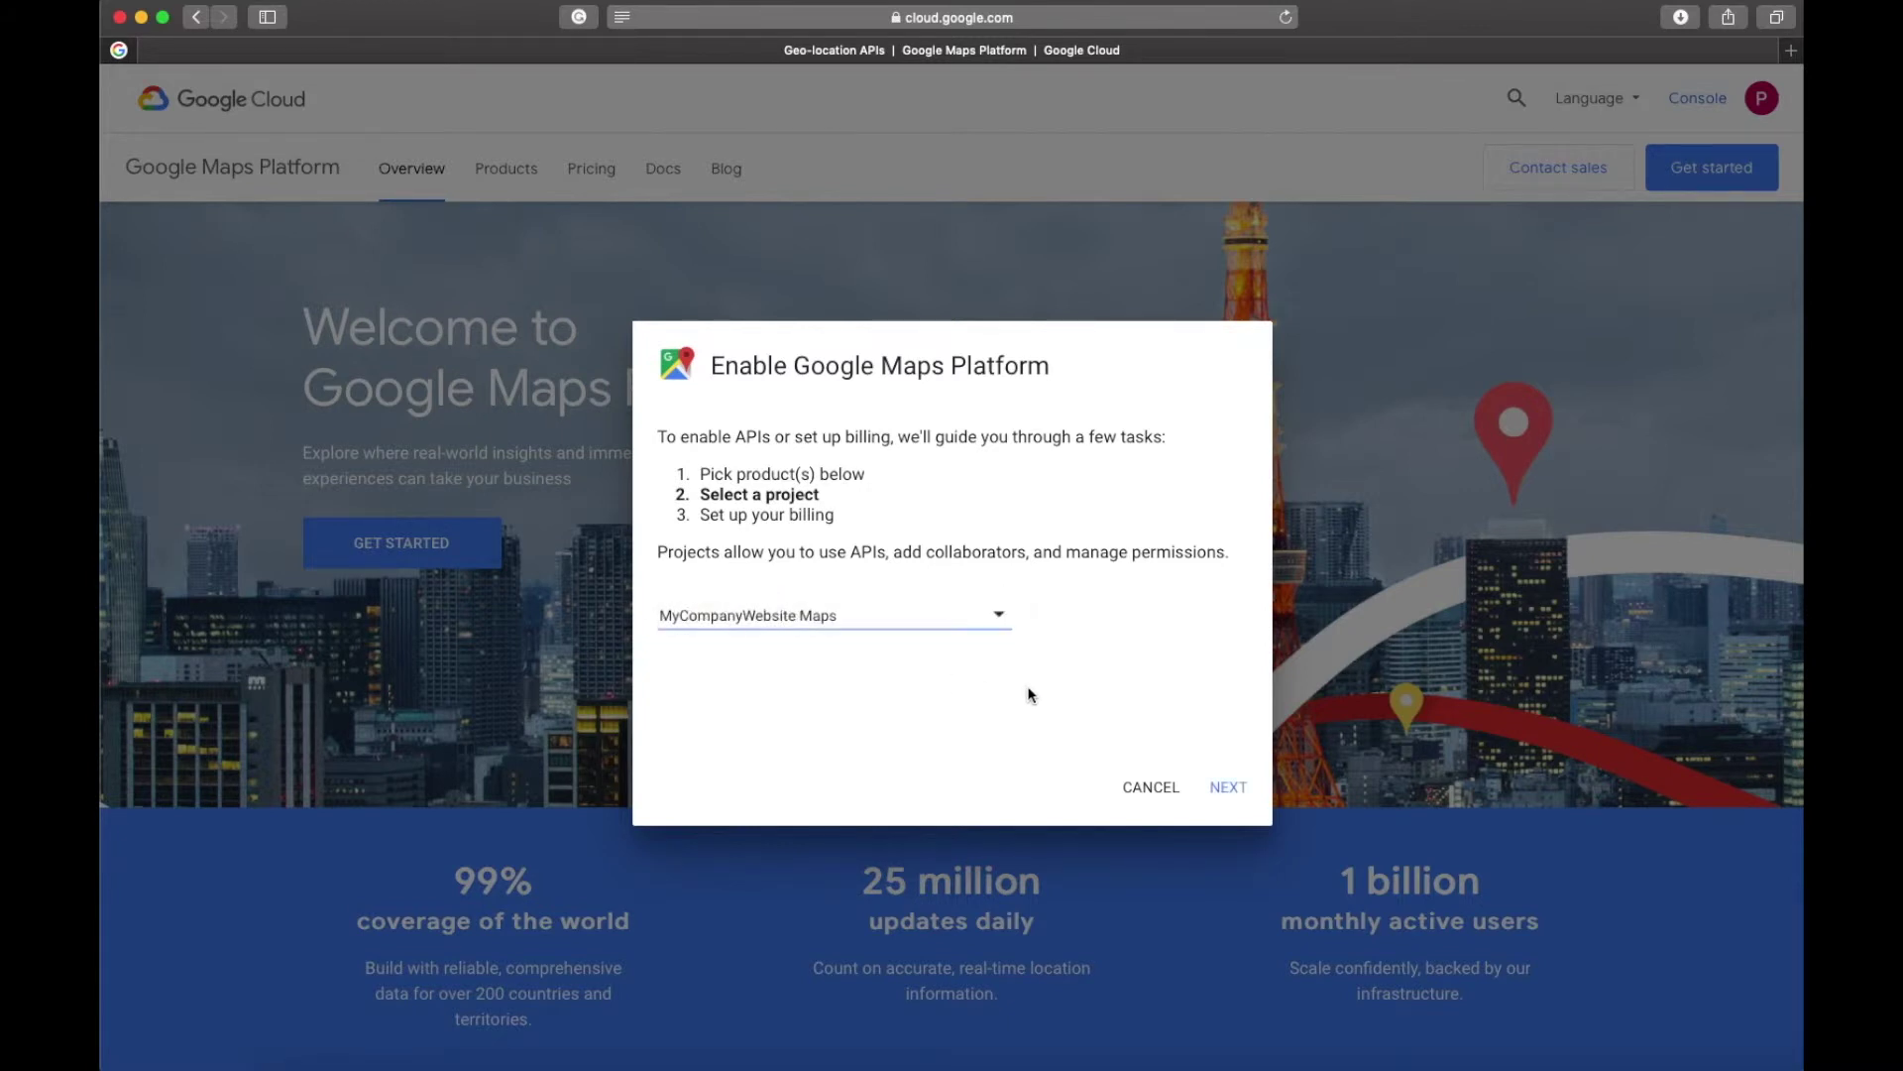
pyautogui.click(1229, 801)
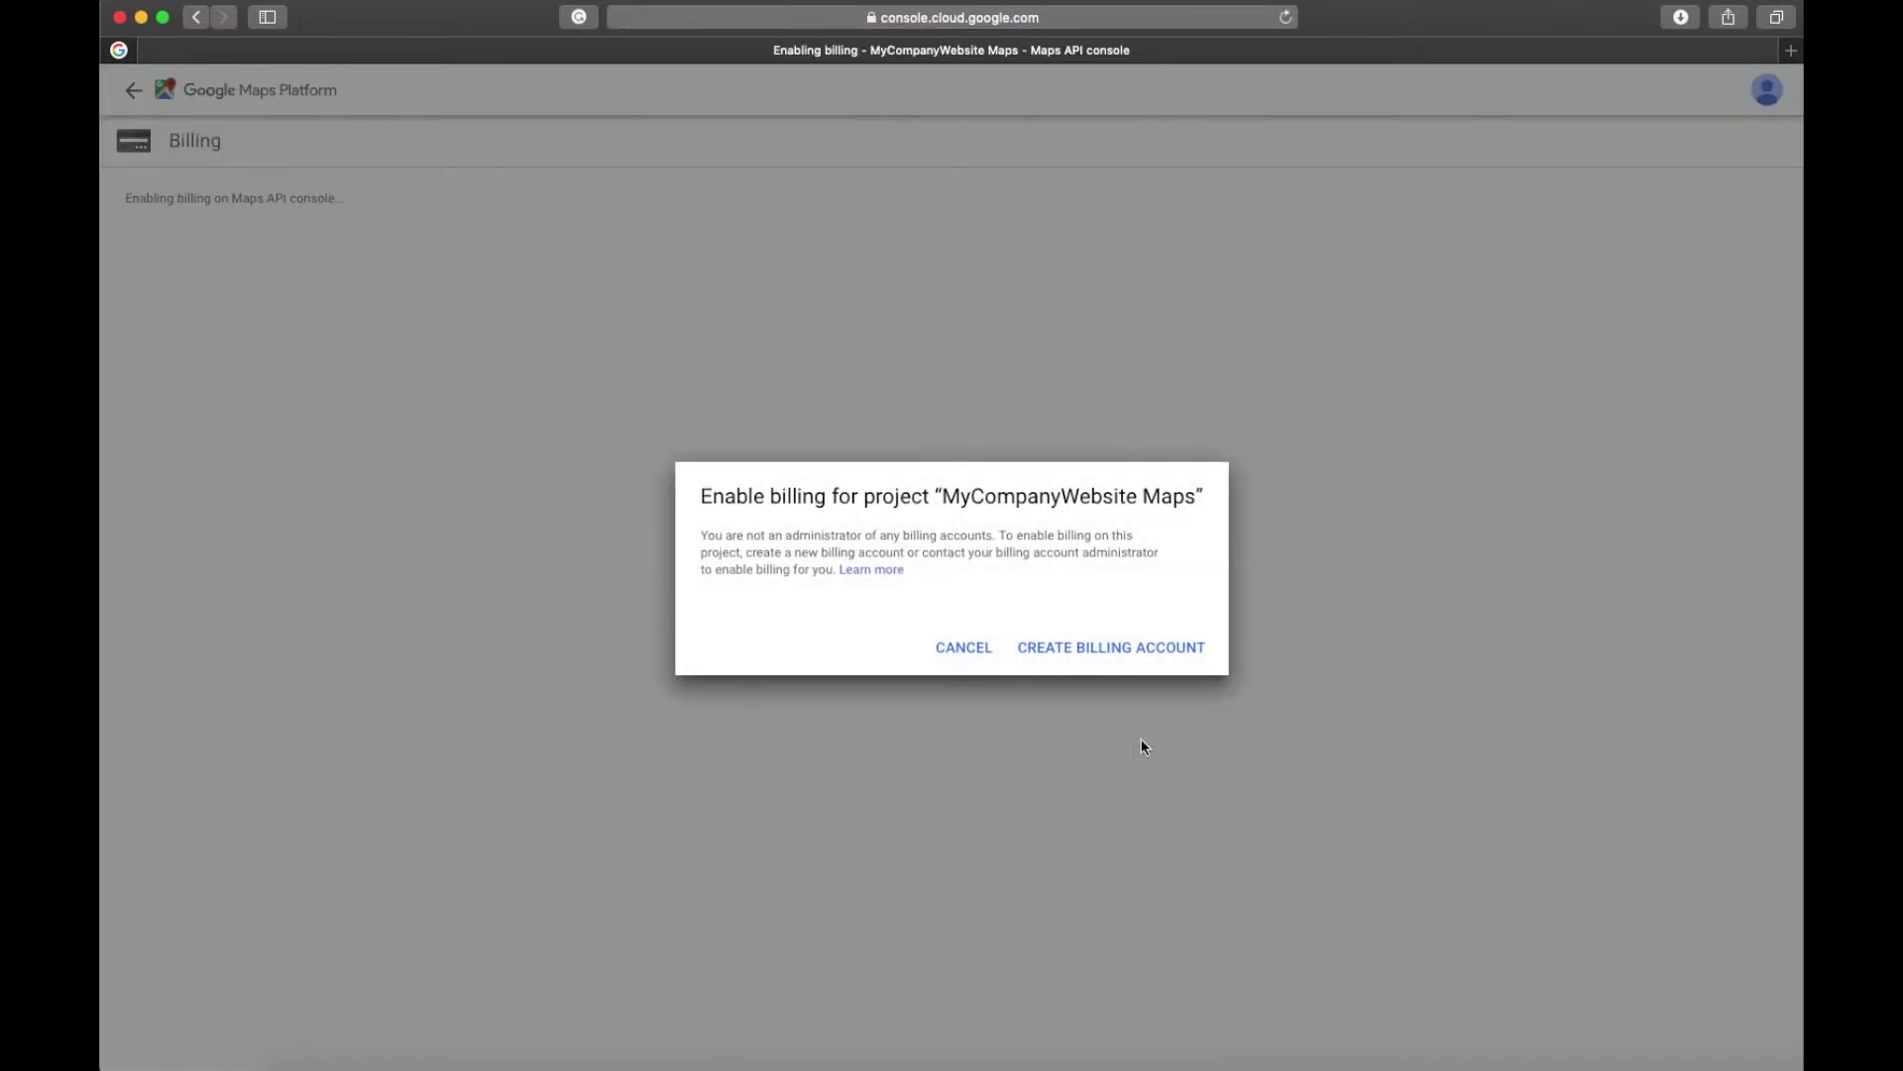
# Create a new billing account, note the $300 credit, and accept the free-trial Terms of Service
pyautogui.click(1111, 654)
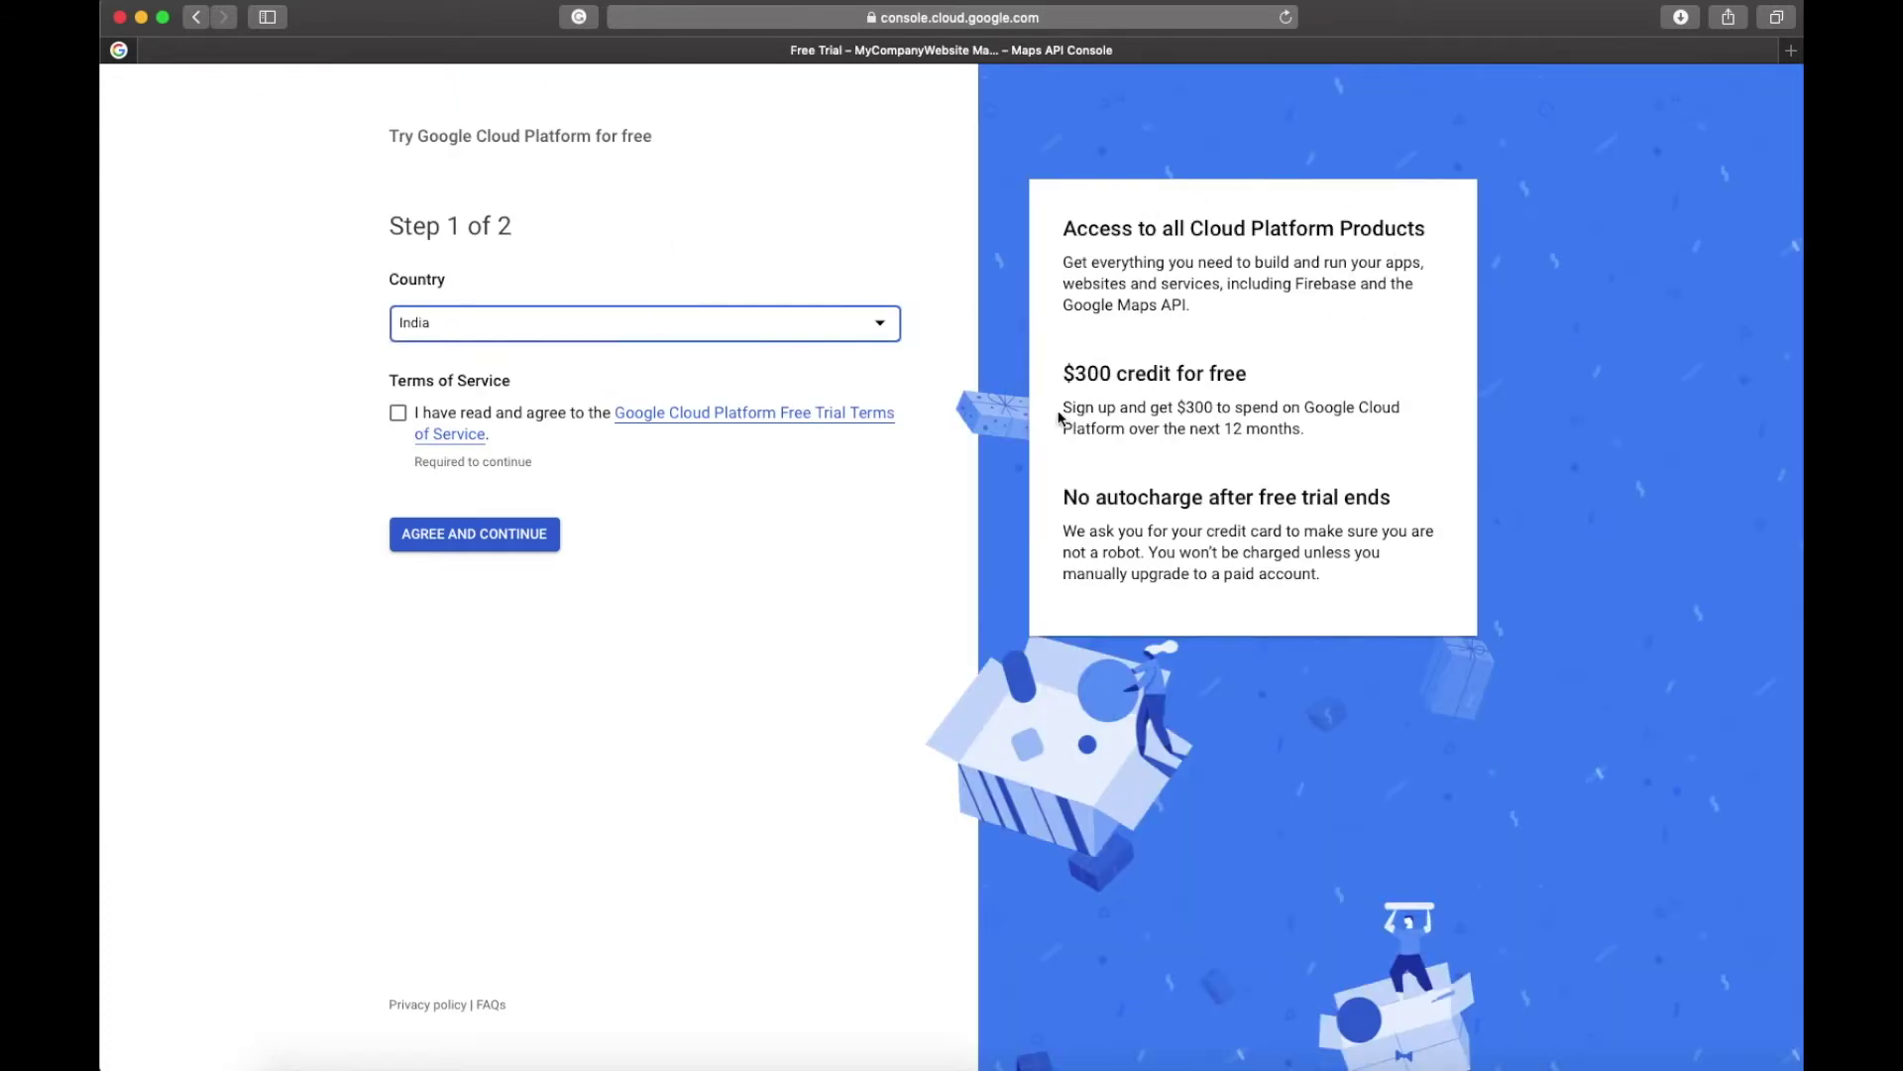
pyautogui.moveTo(1062, 373); pyautogui.dragTo(1259, 373)
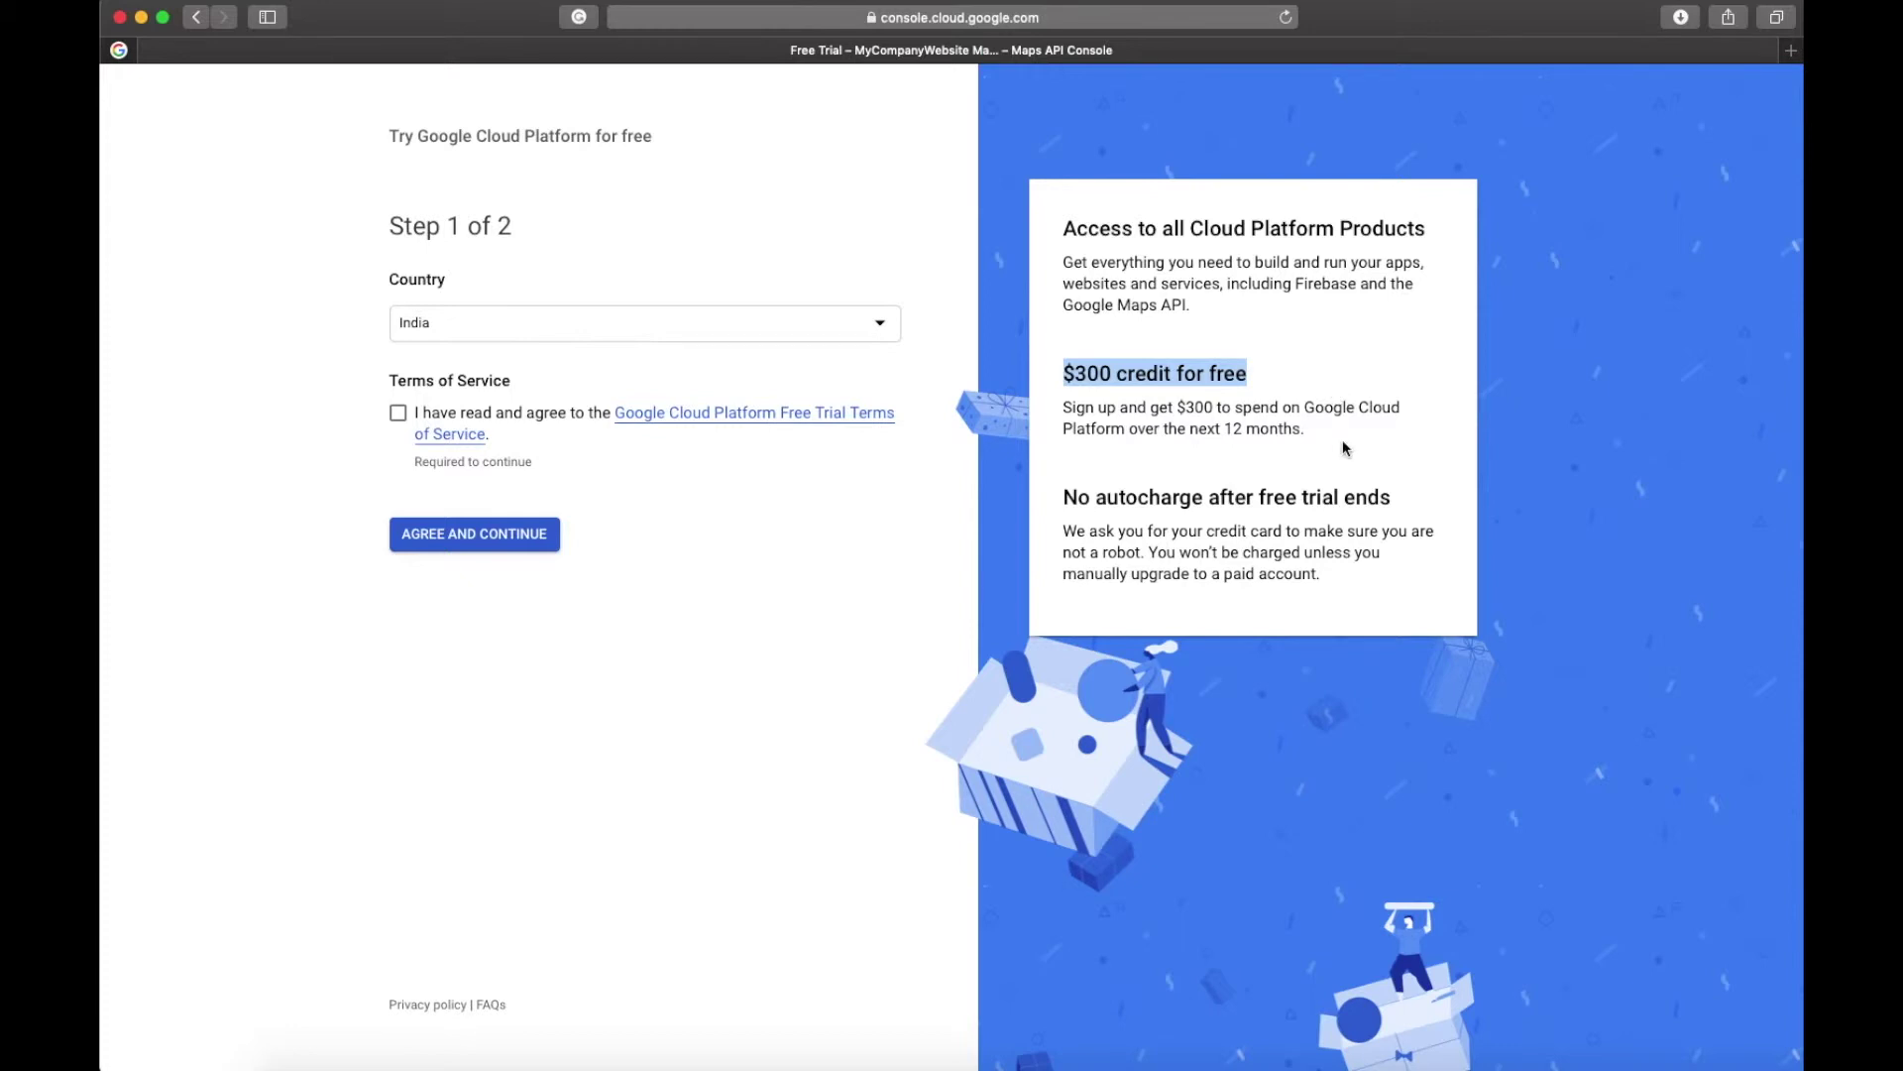
pyautogui.moveTo(1064, 502); pyautogui.dragTo(1413, 513)
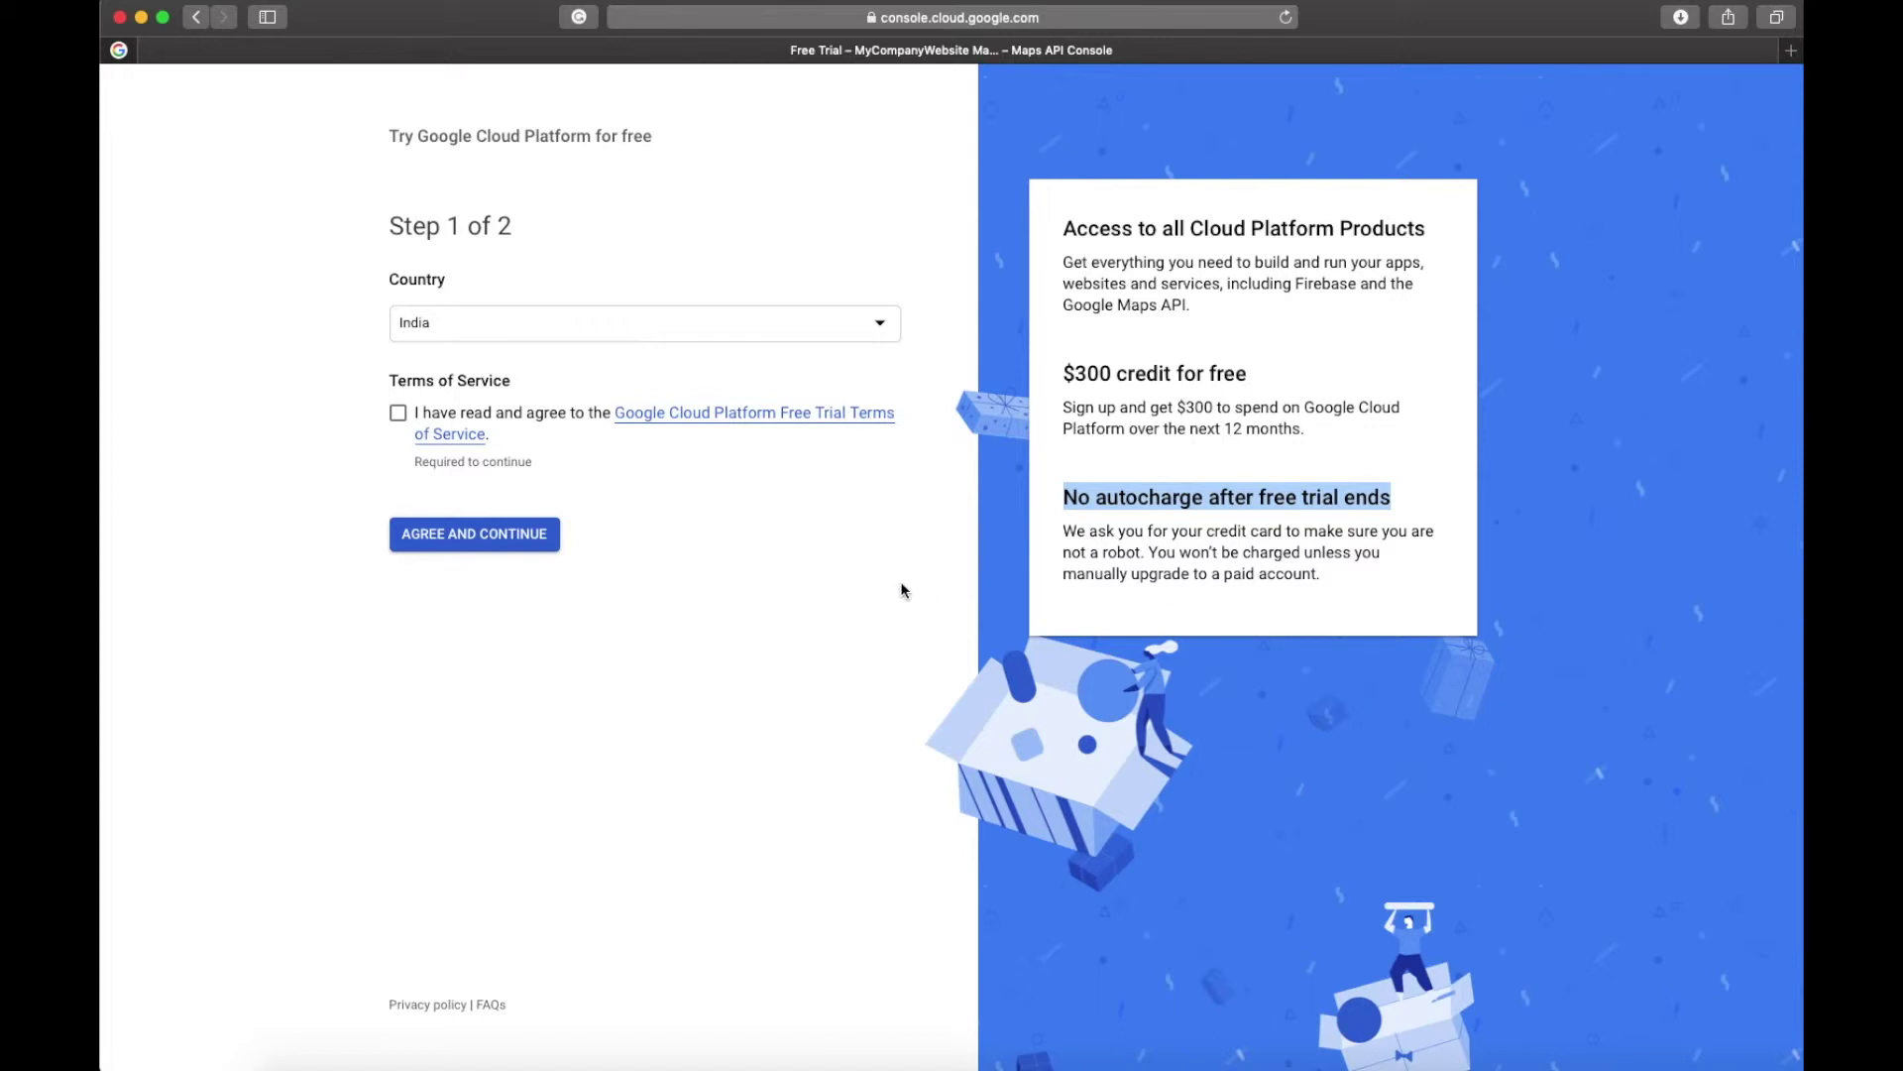
pyautogui.click(398, 413)
pyautogui.click(492, 538)
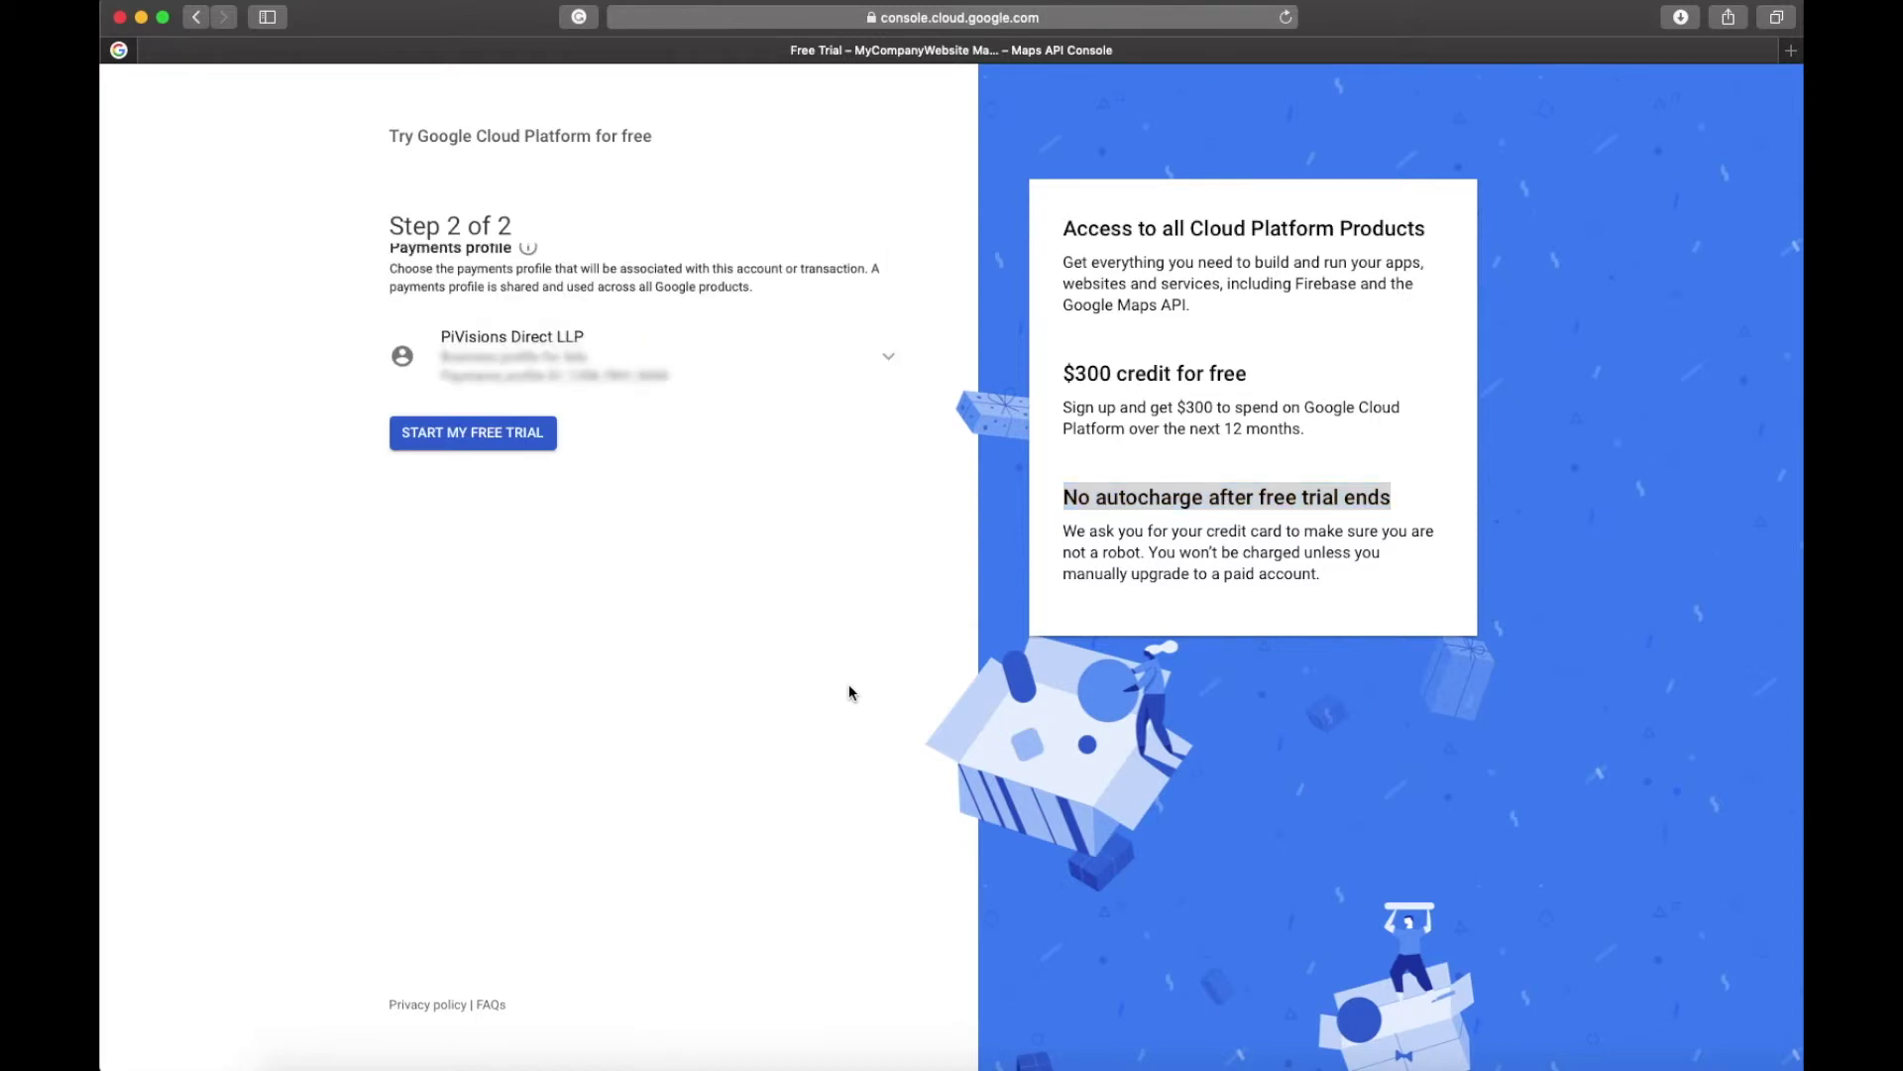
# Review the payments profile options and the free-trial billing form, then submit it
pyautogui.scroll(-3, 773, 702)
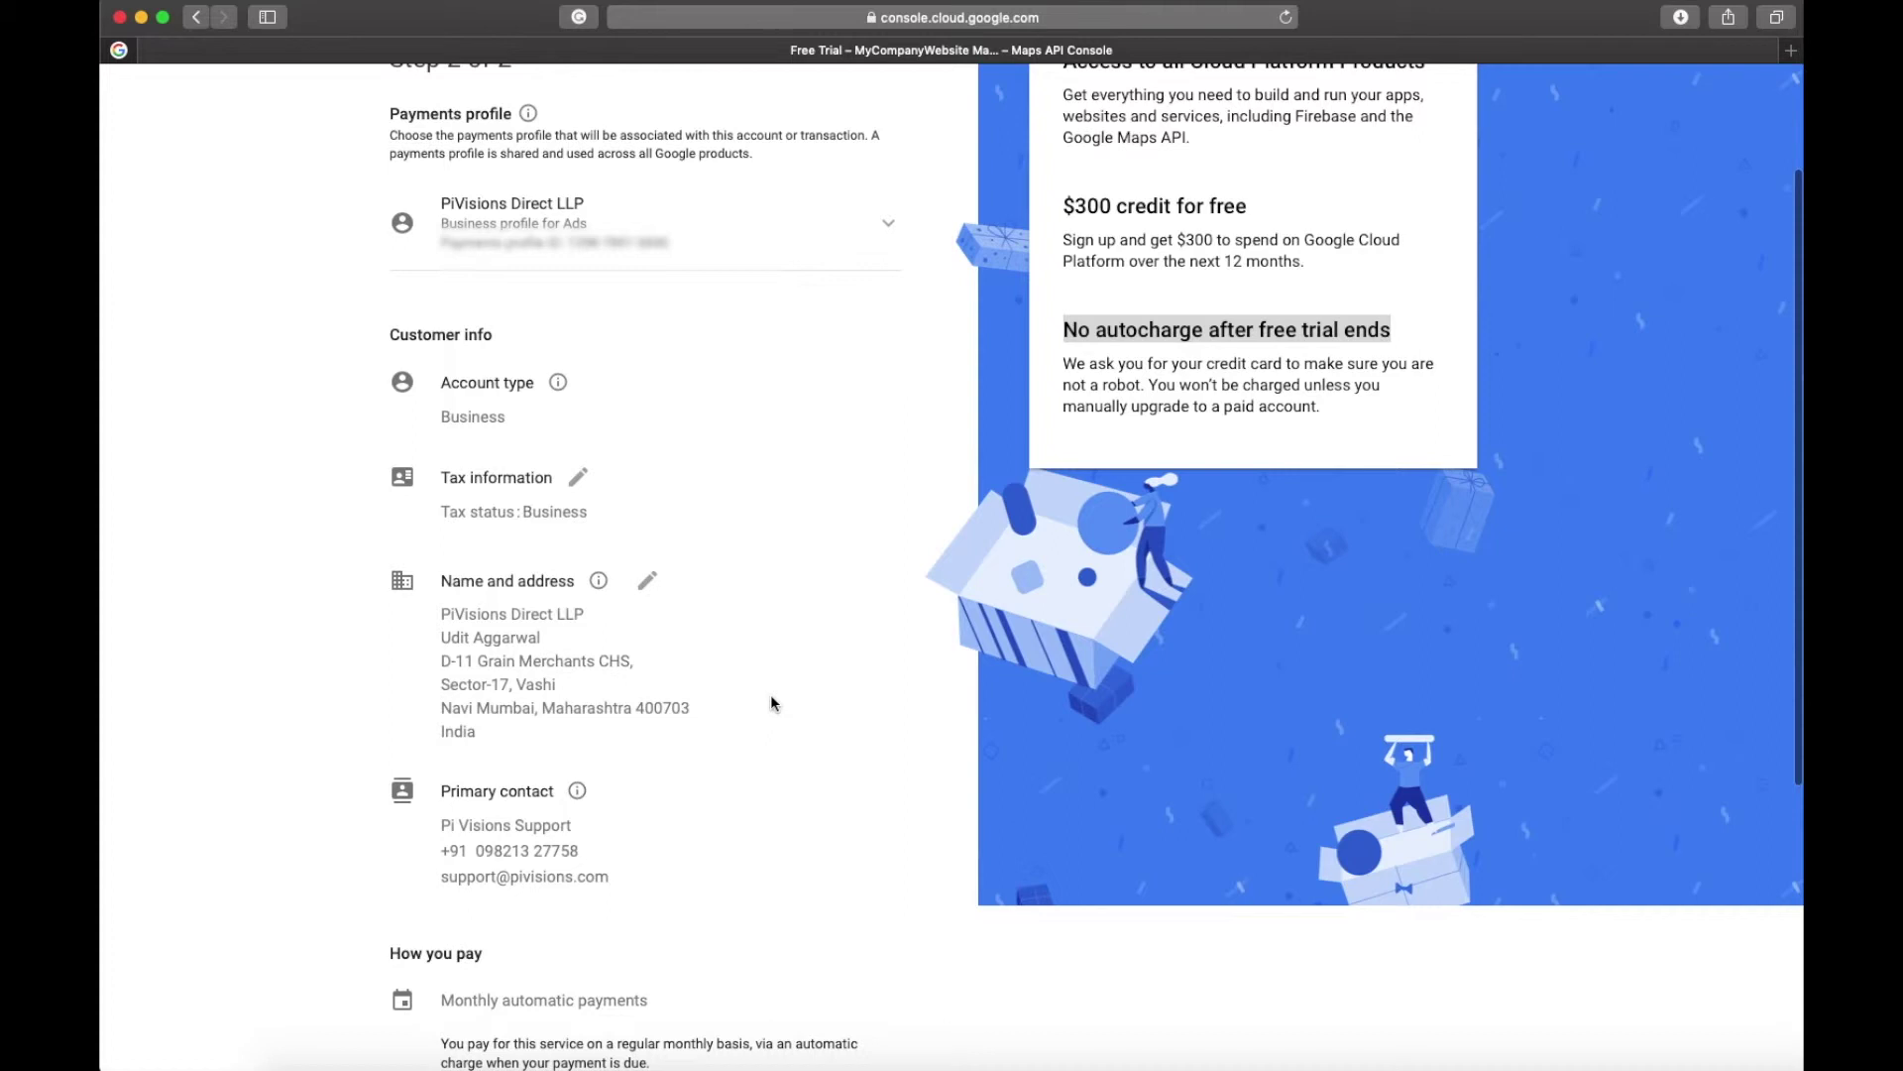
pyautogui.scroll(2, 770, 694)
pyautogui.click(888, 392)
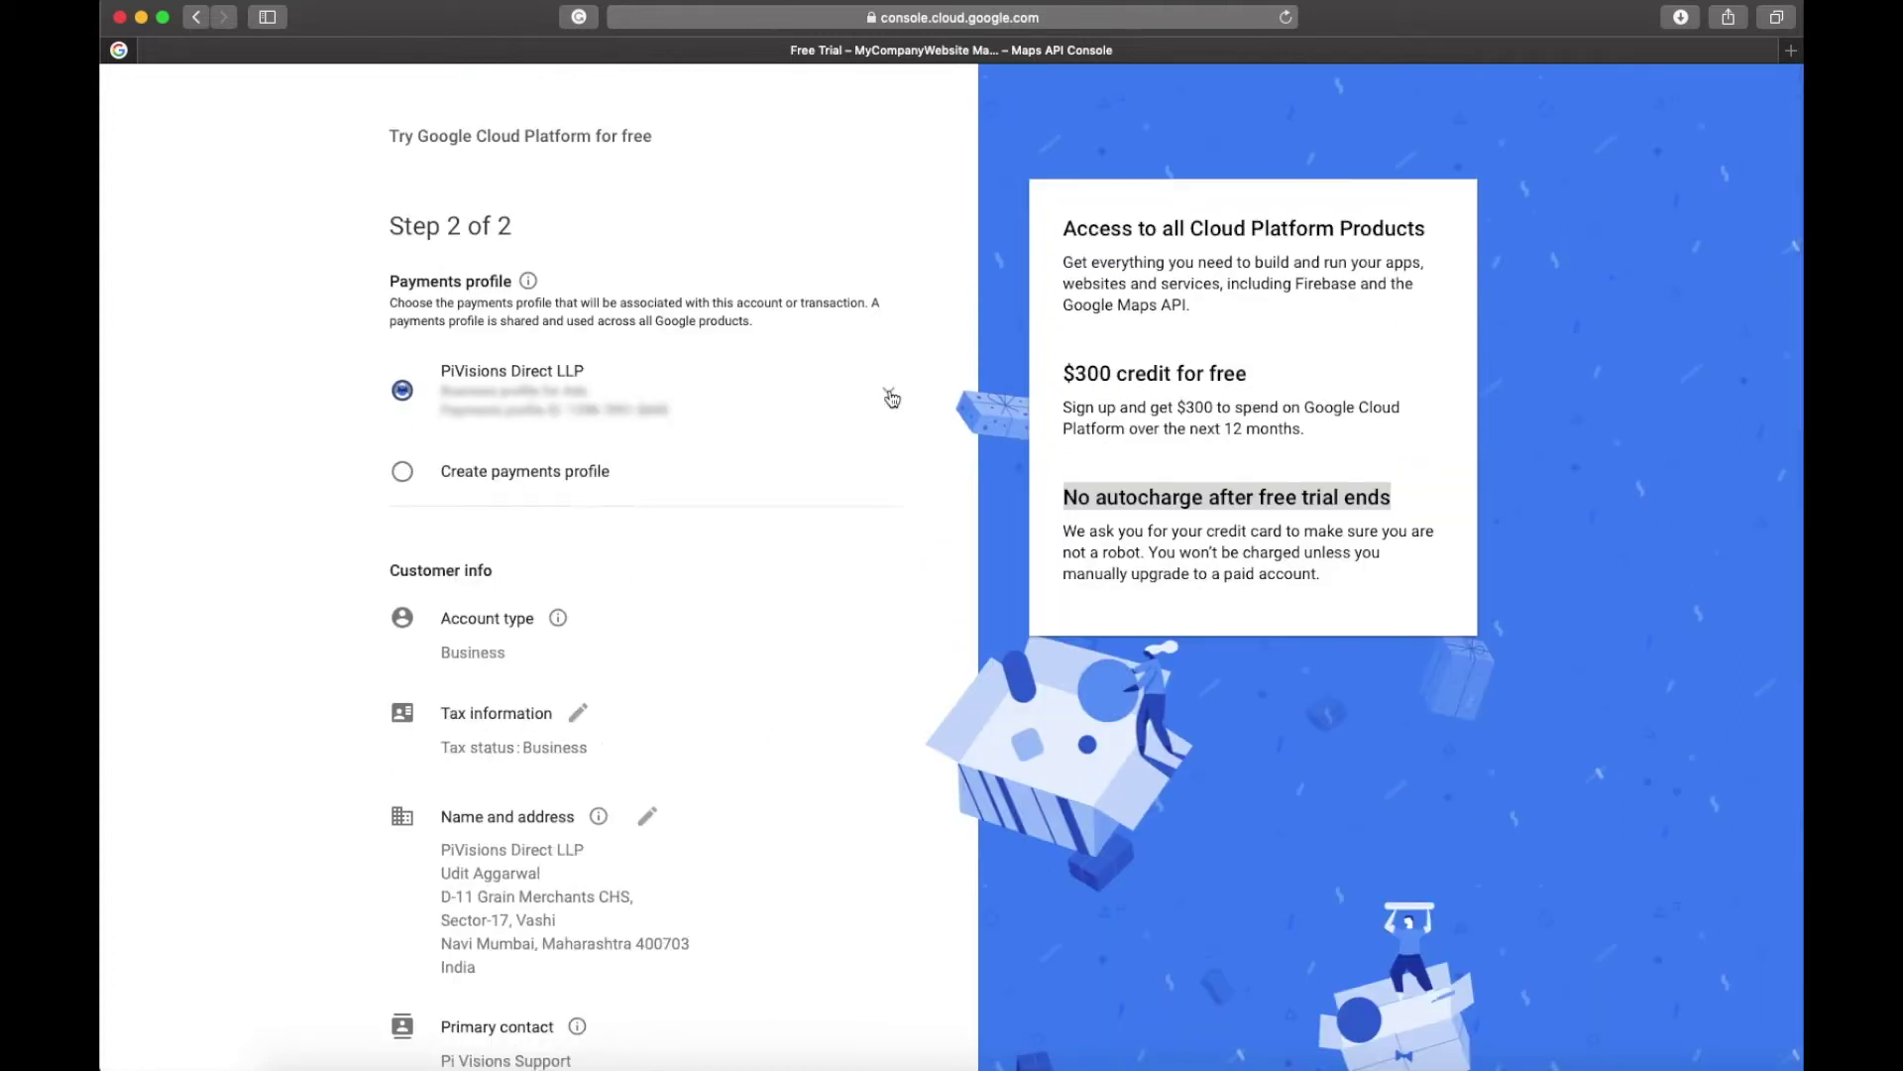
pyautogui.click(515, 477)
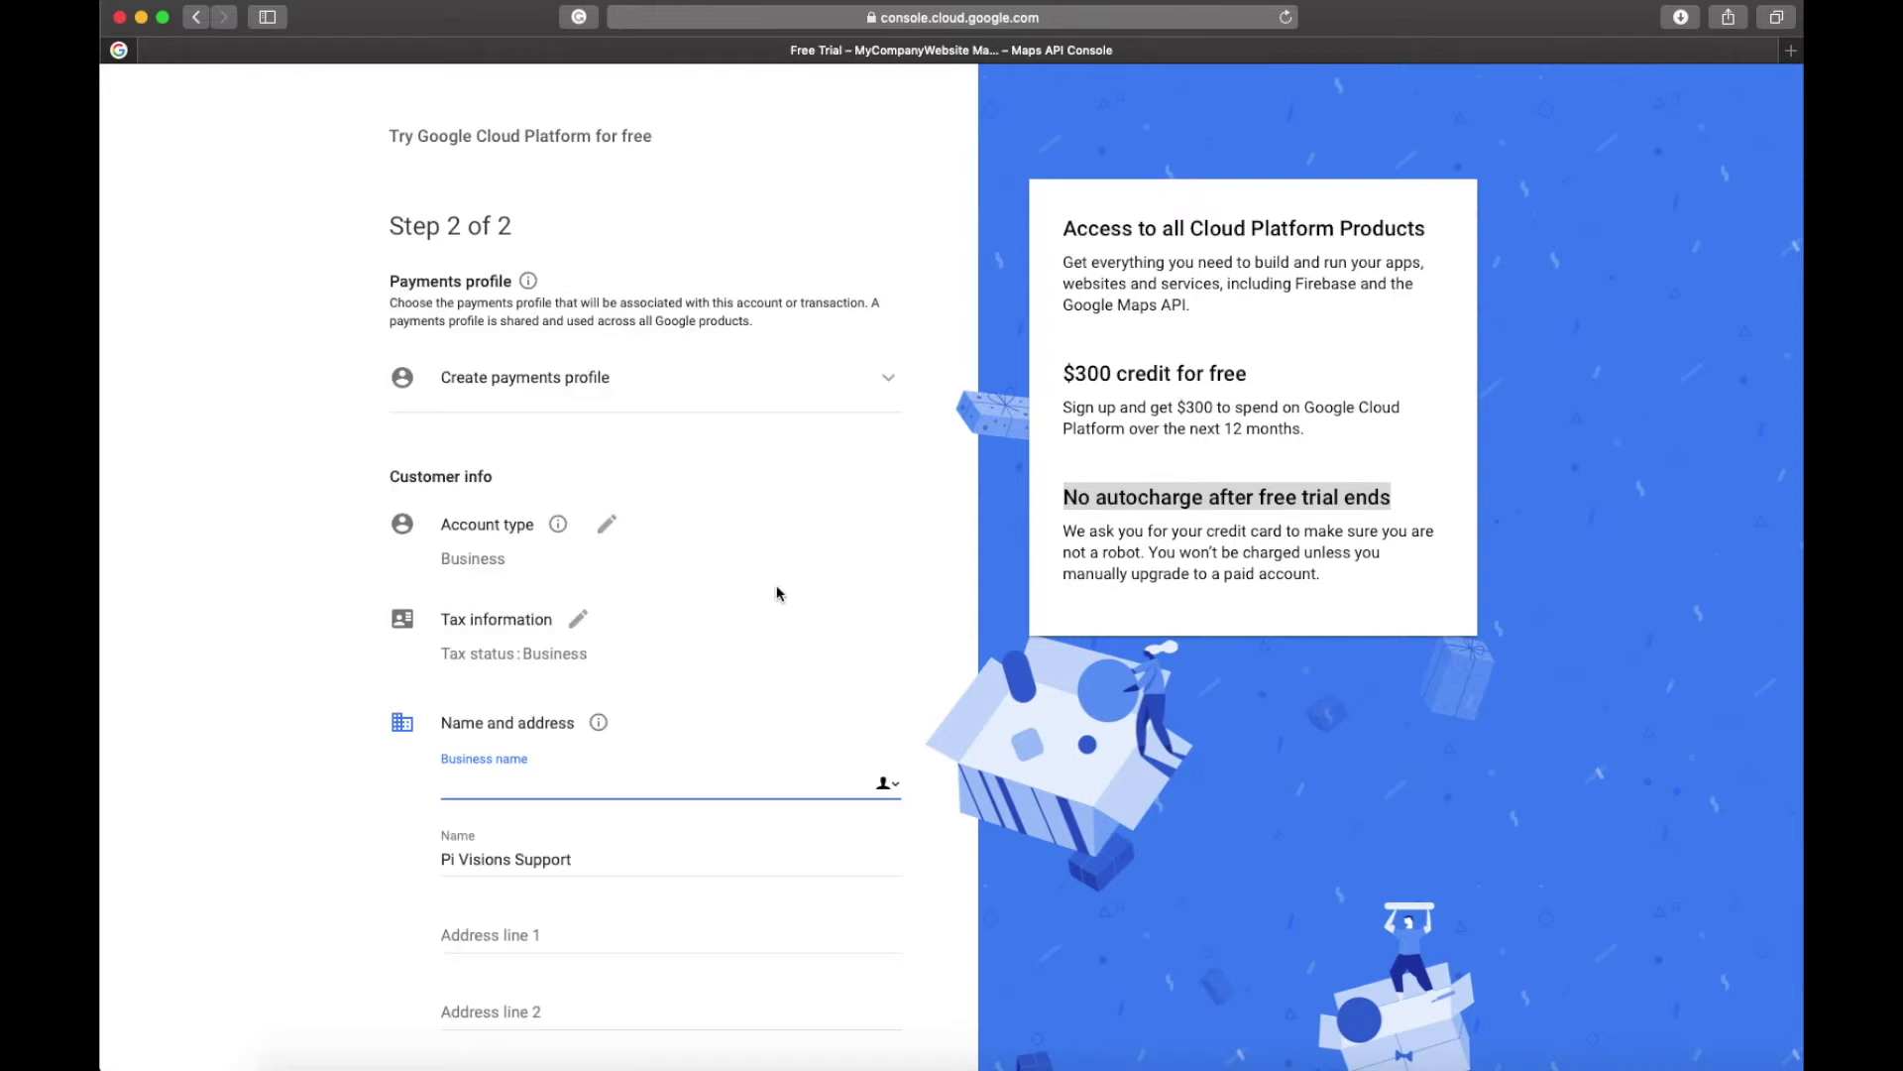
pyautogui.scroll(-6, 763, 712)
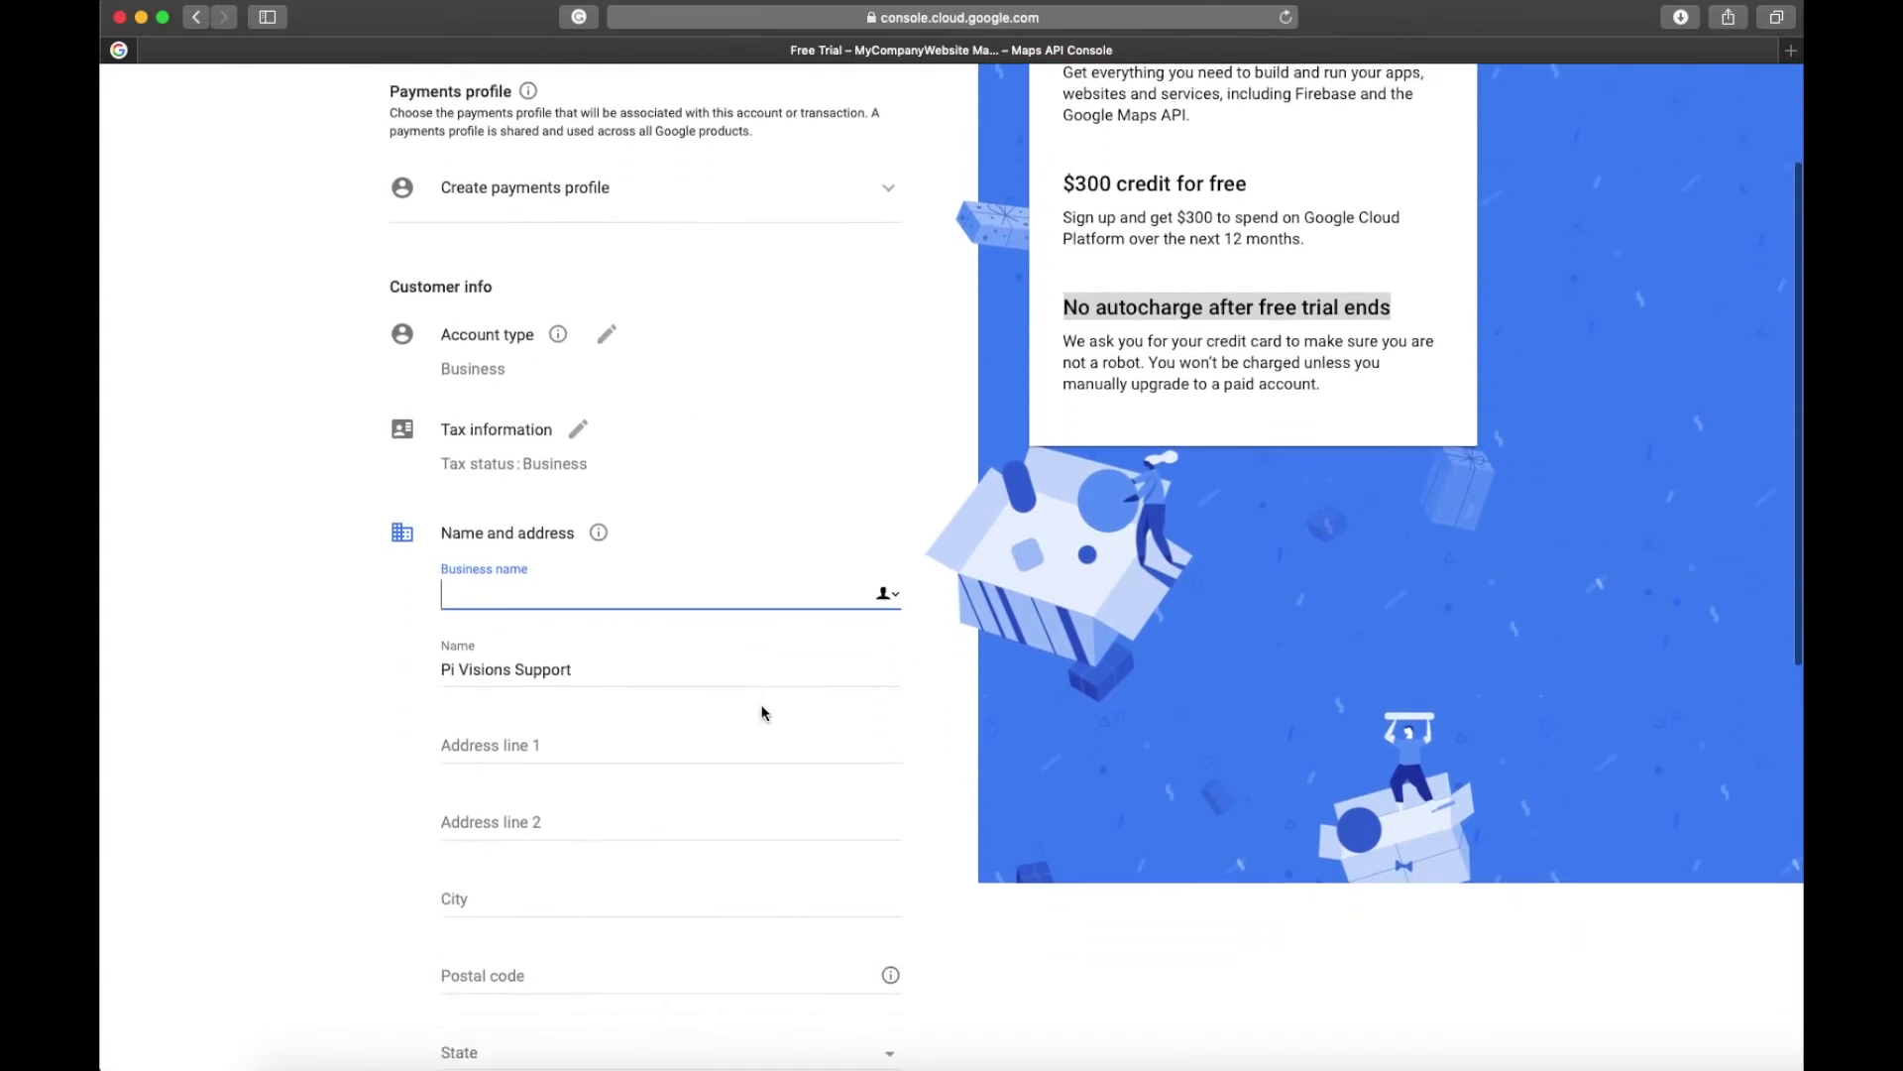
pyautogui.scroll(-1, 763, 712)
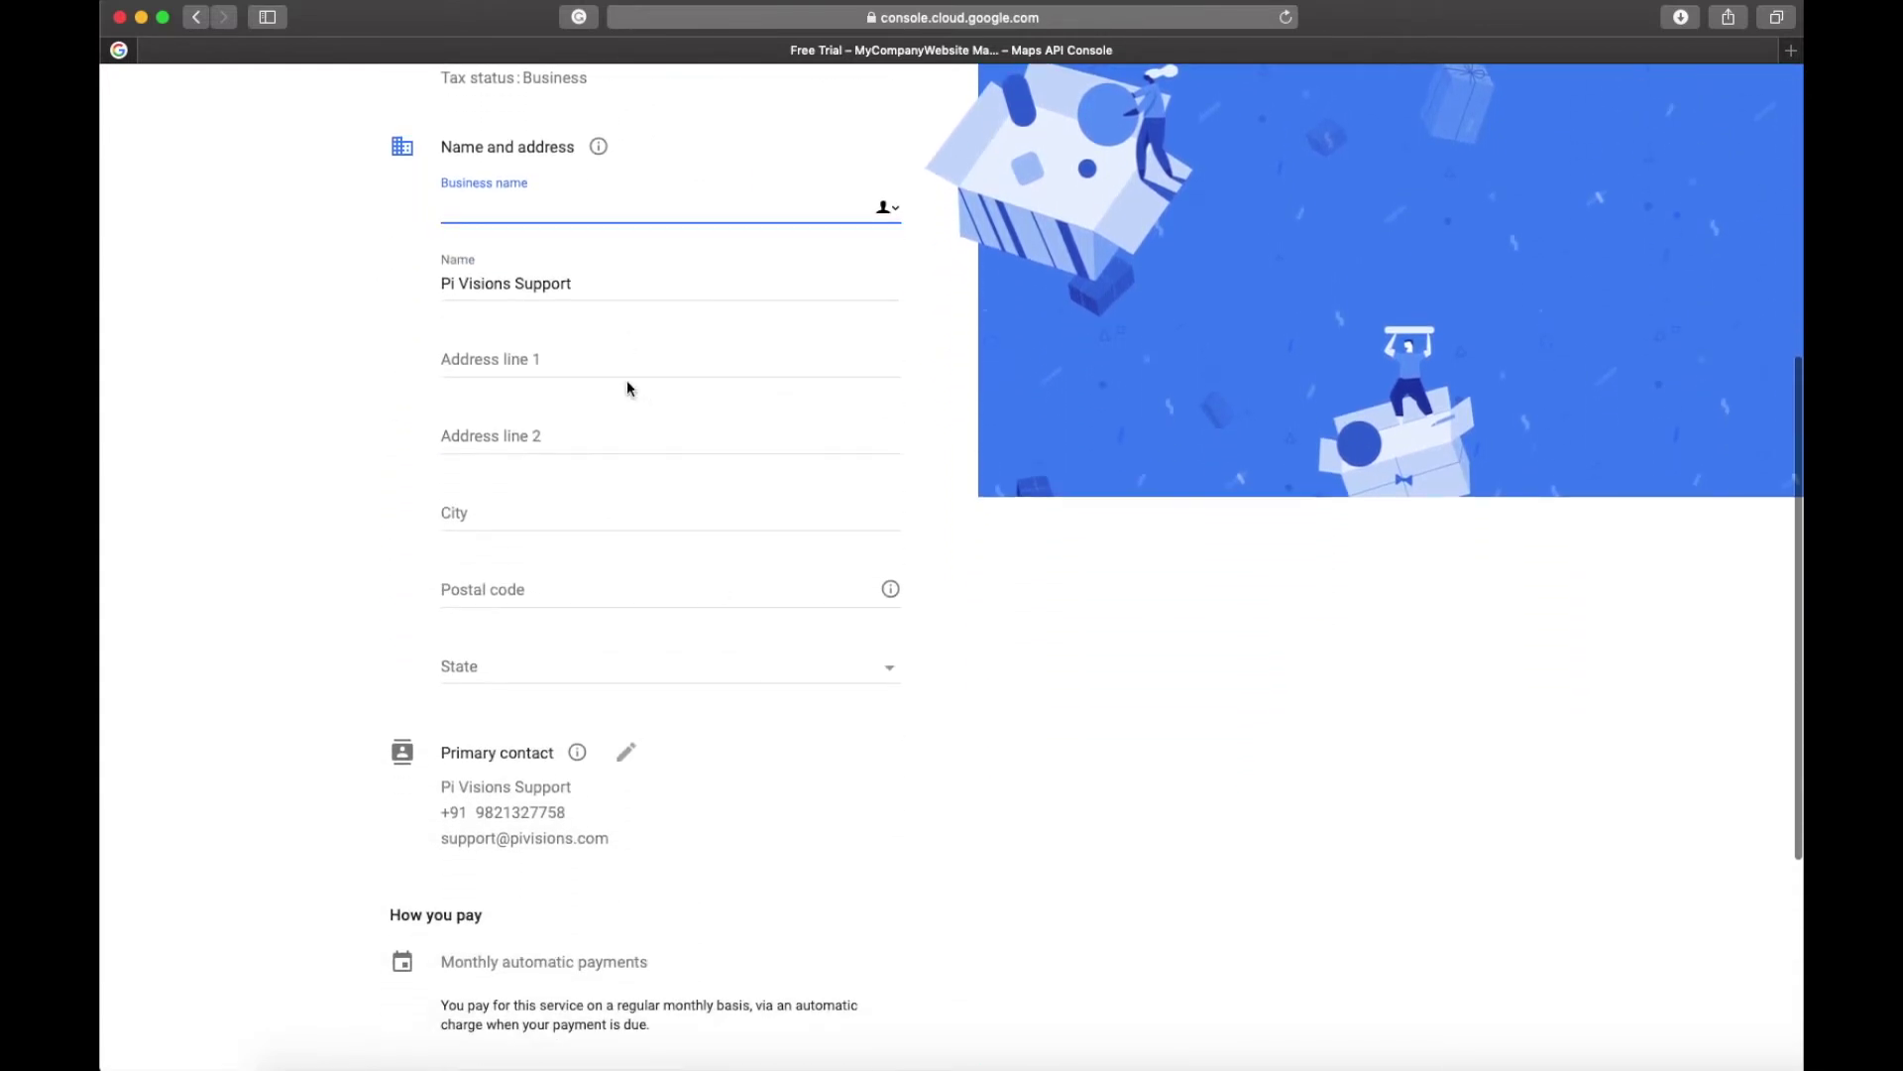
pyautogui.scroll(-3, 653, 561)
pyautogui.scroll(-3, 652, 561)
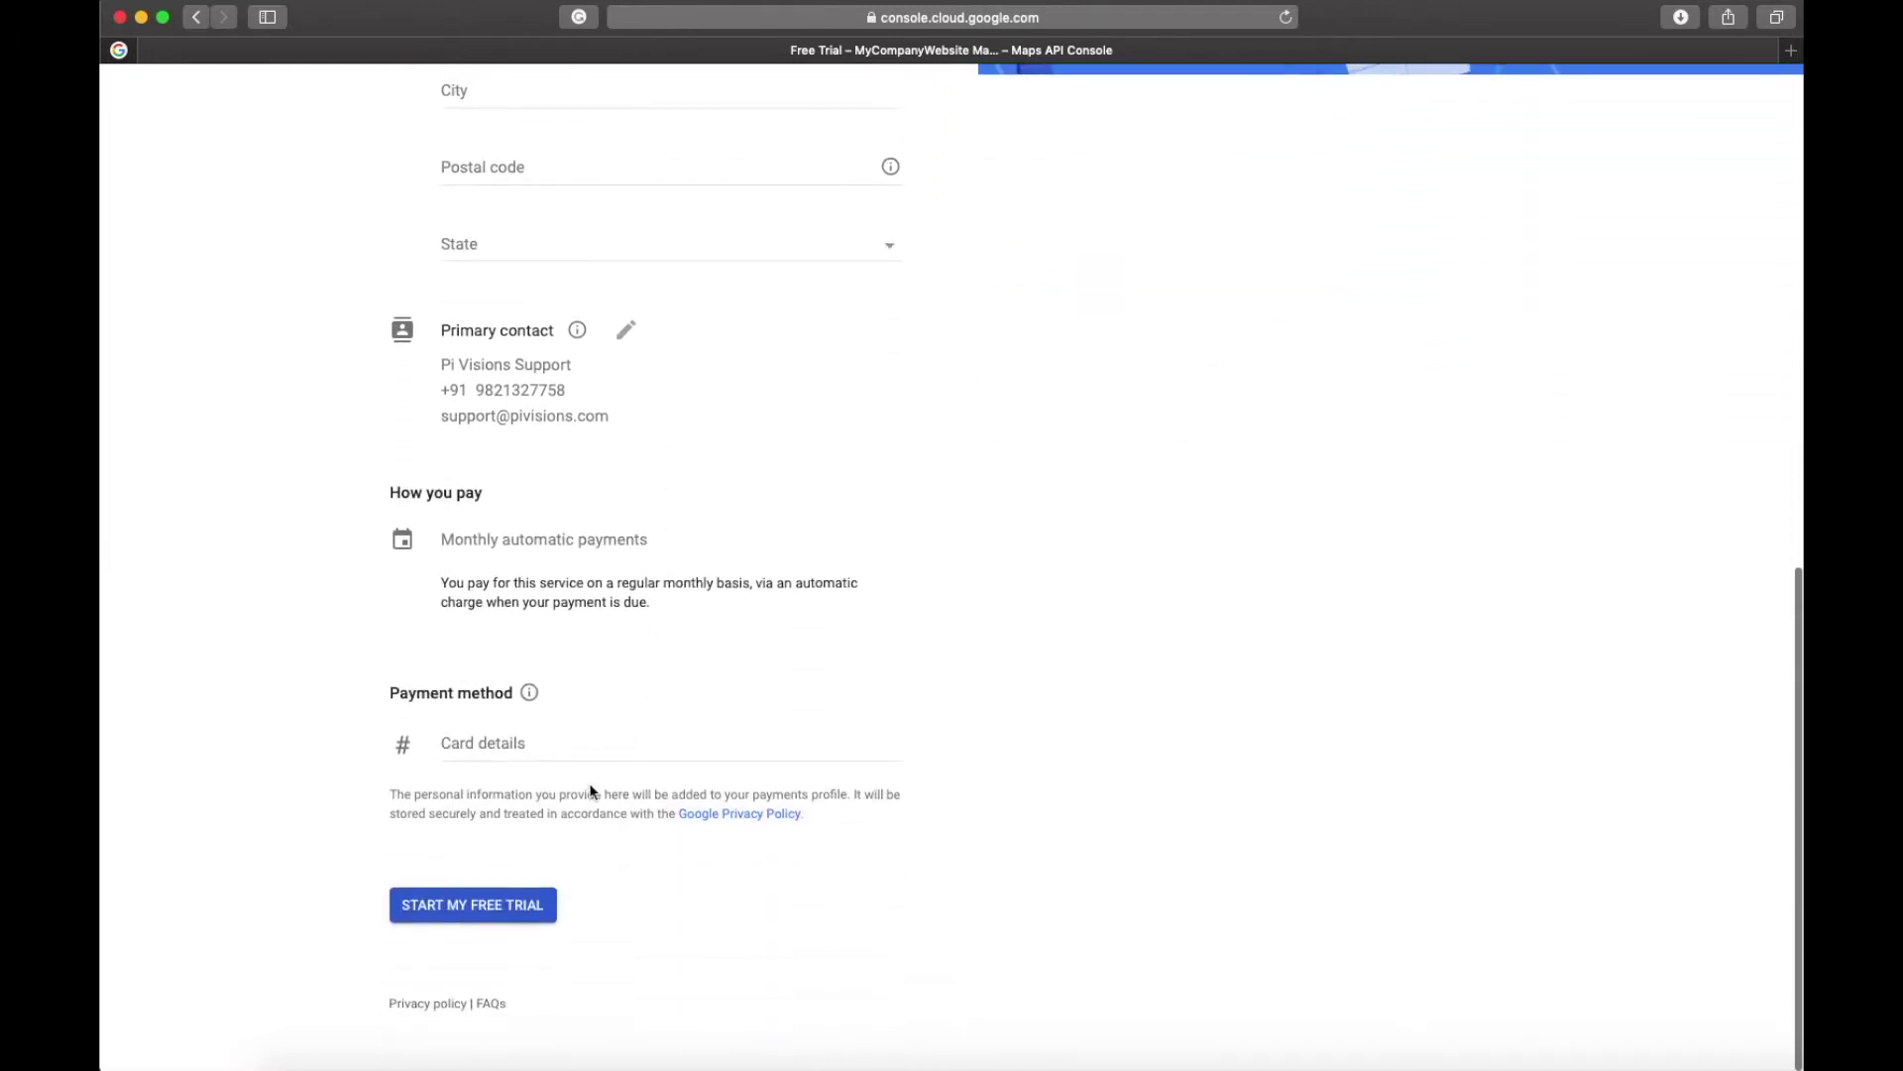
pyautogui.scroll(3, 784, 785)
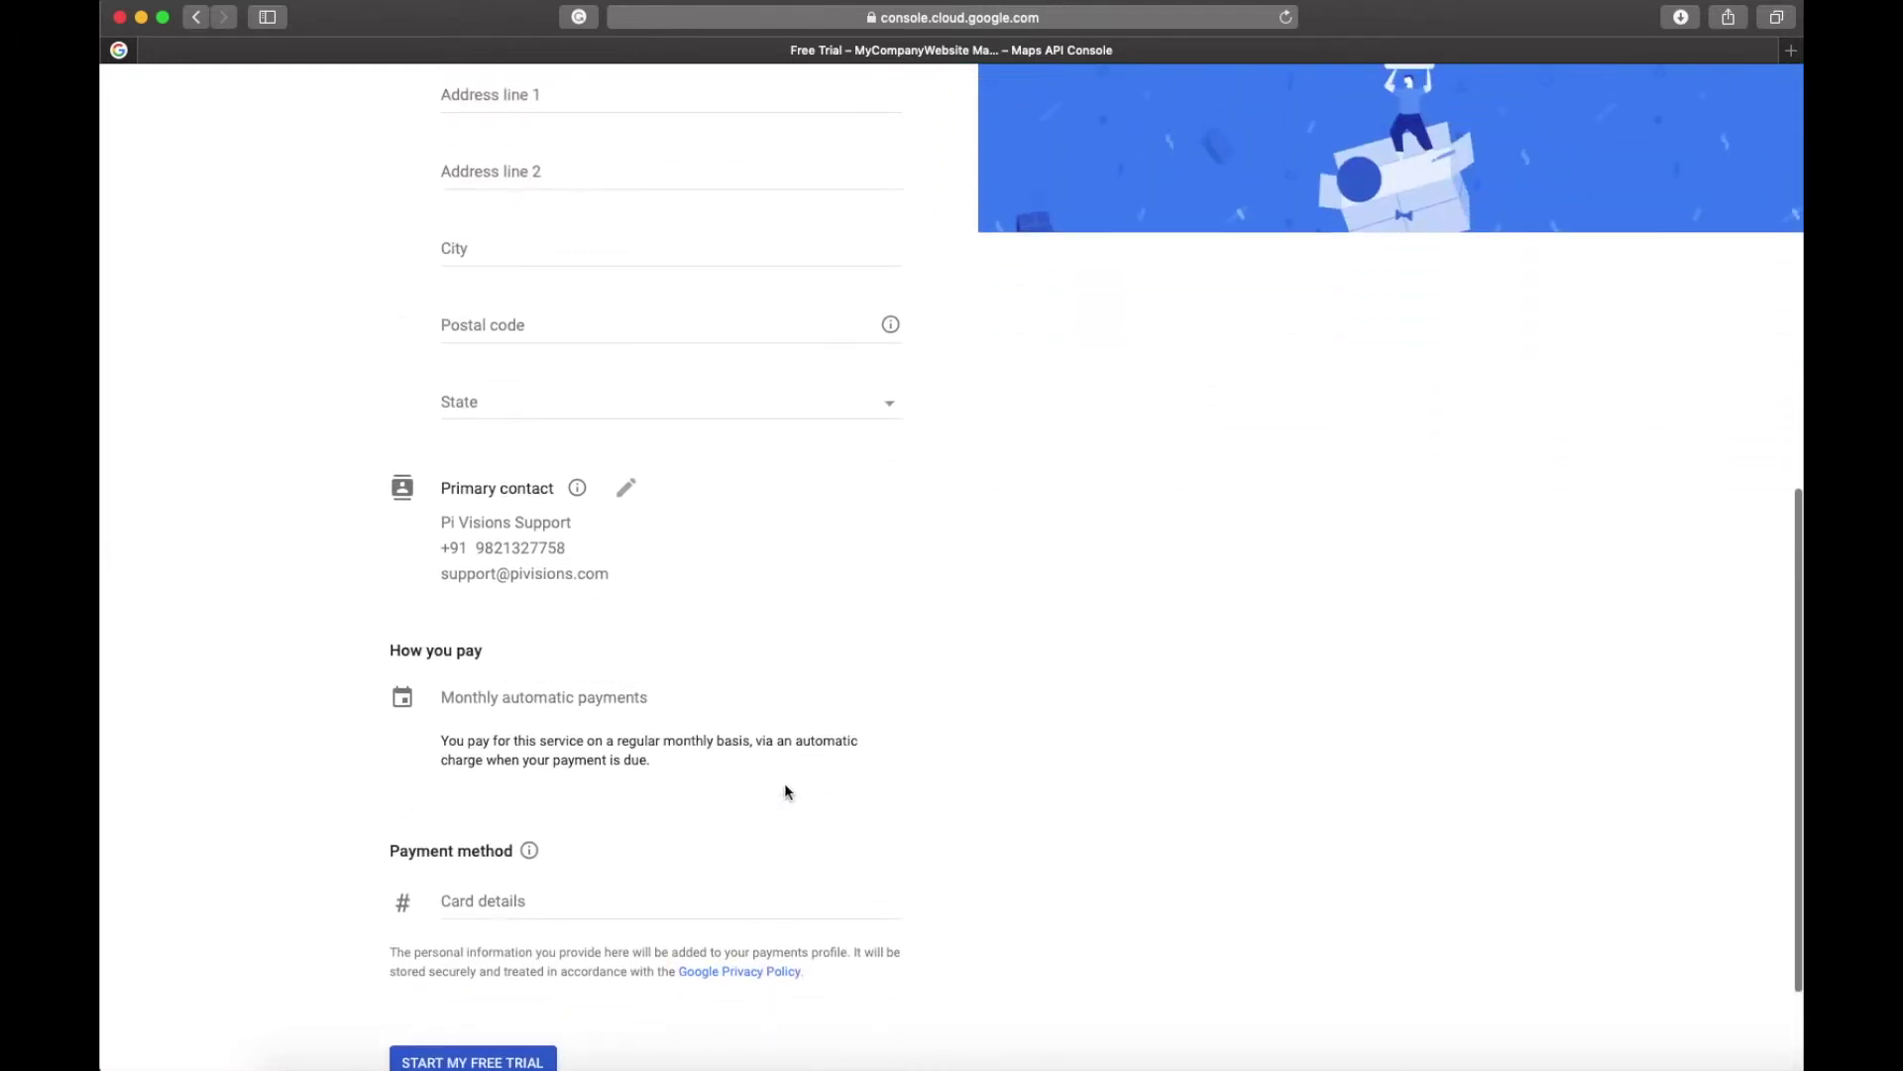
pyautogui.scroll(-3, 783, 786)
pyautogui.click(489, 907)
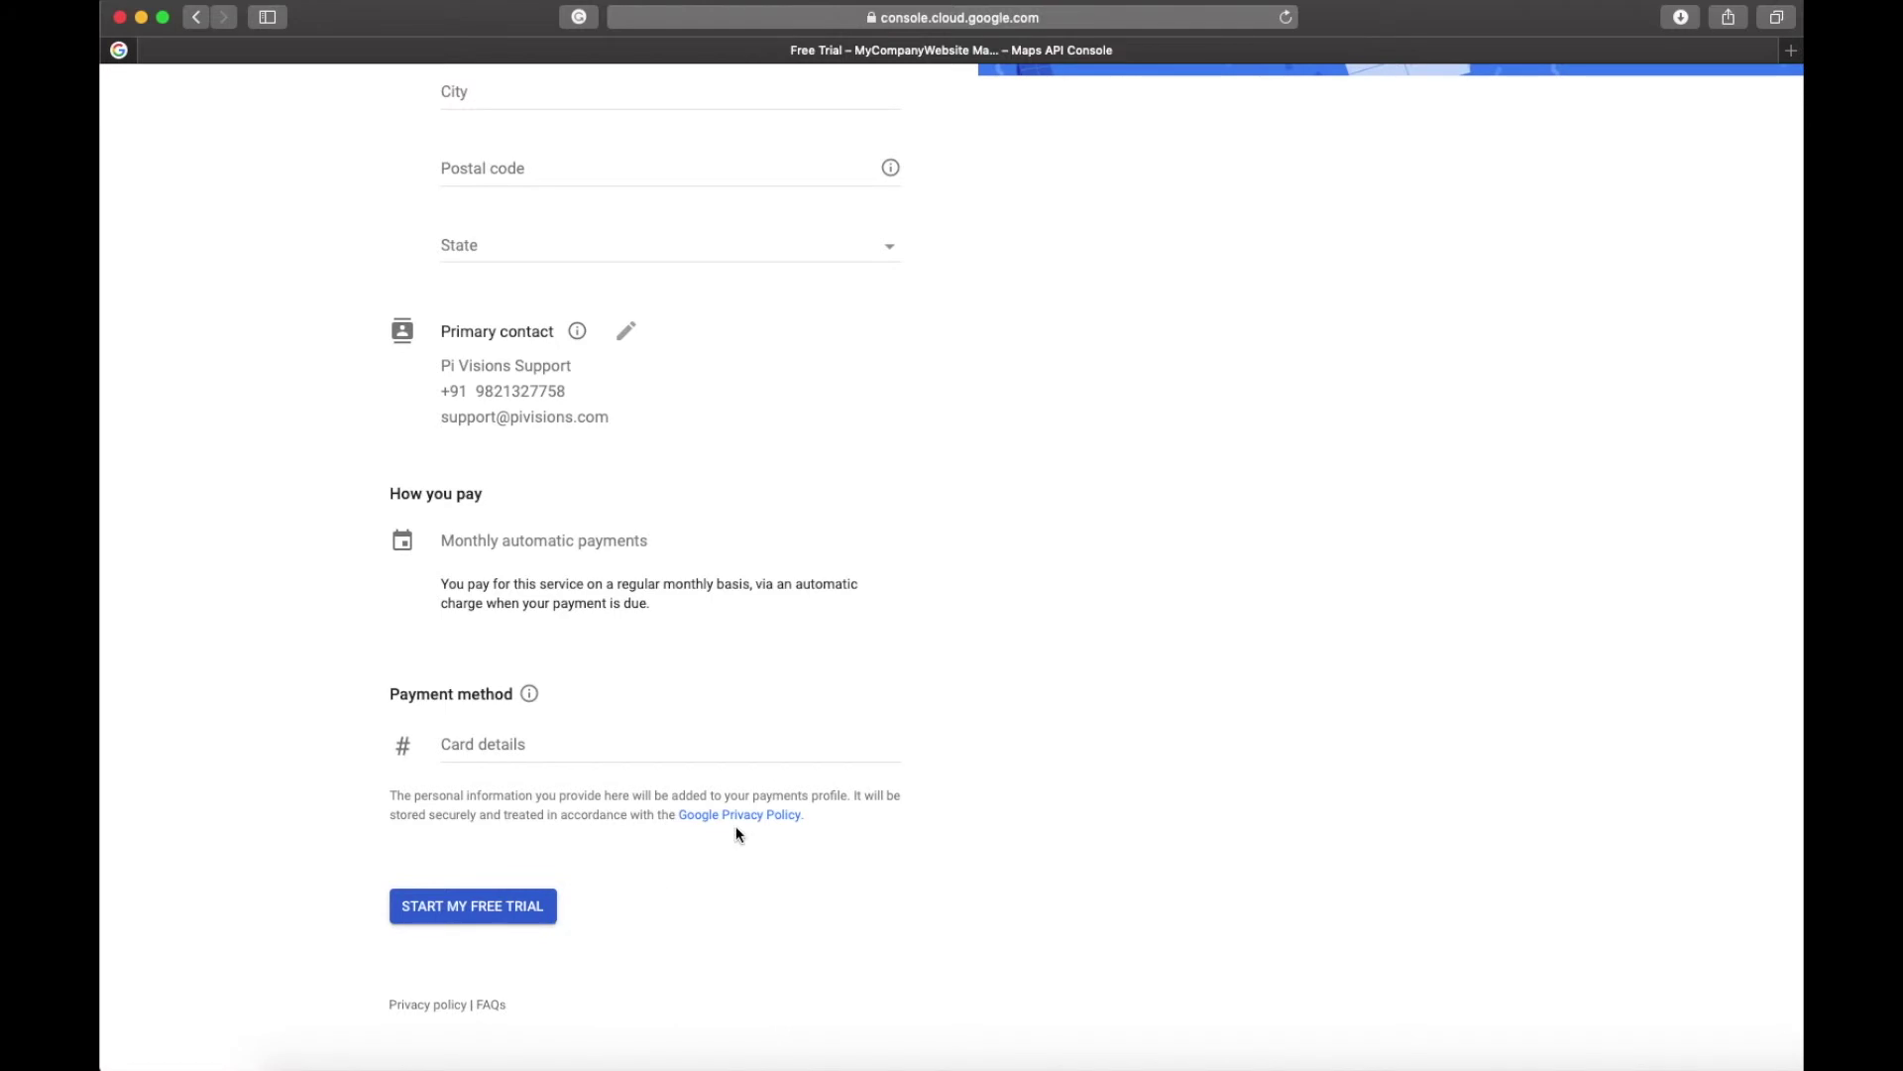
# Select the existing business payments profile and start the free trial
pyautogui.click(731, 377)
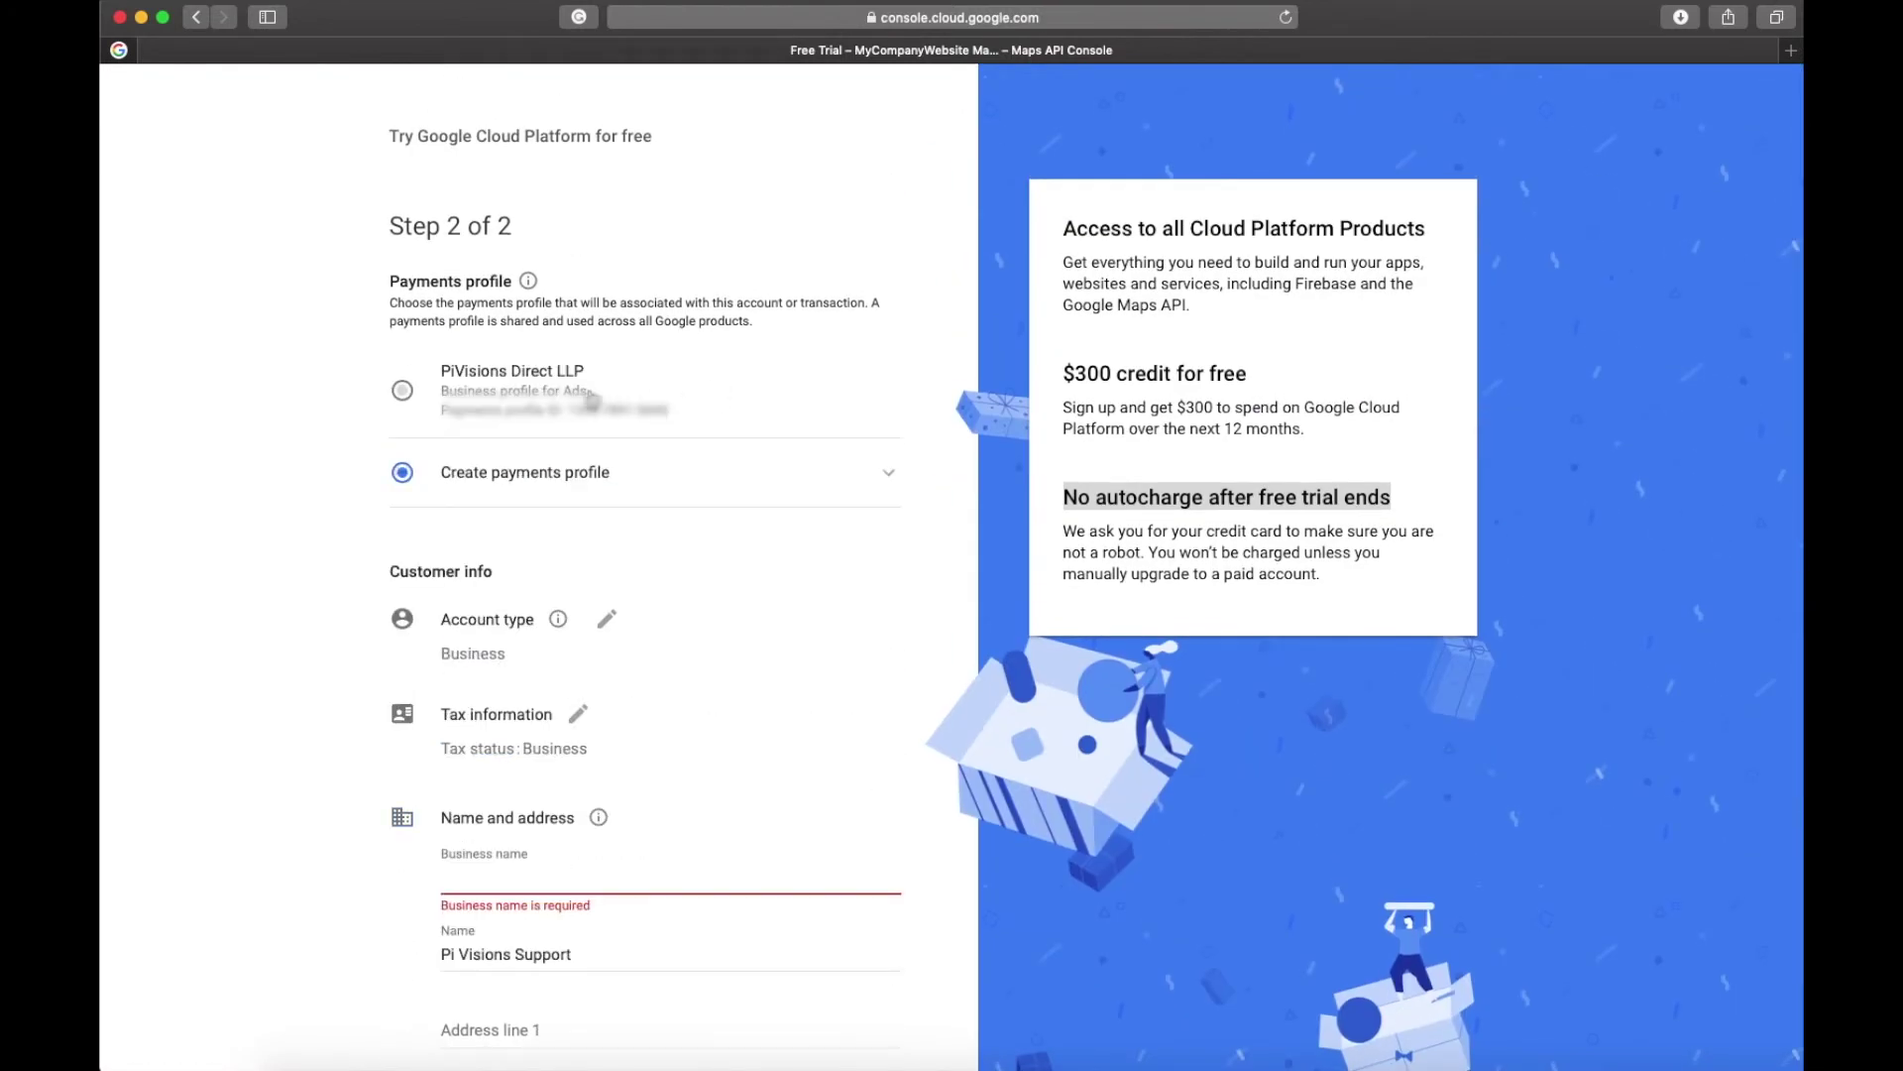
pyautogui.click(476, 380)
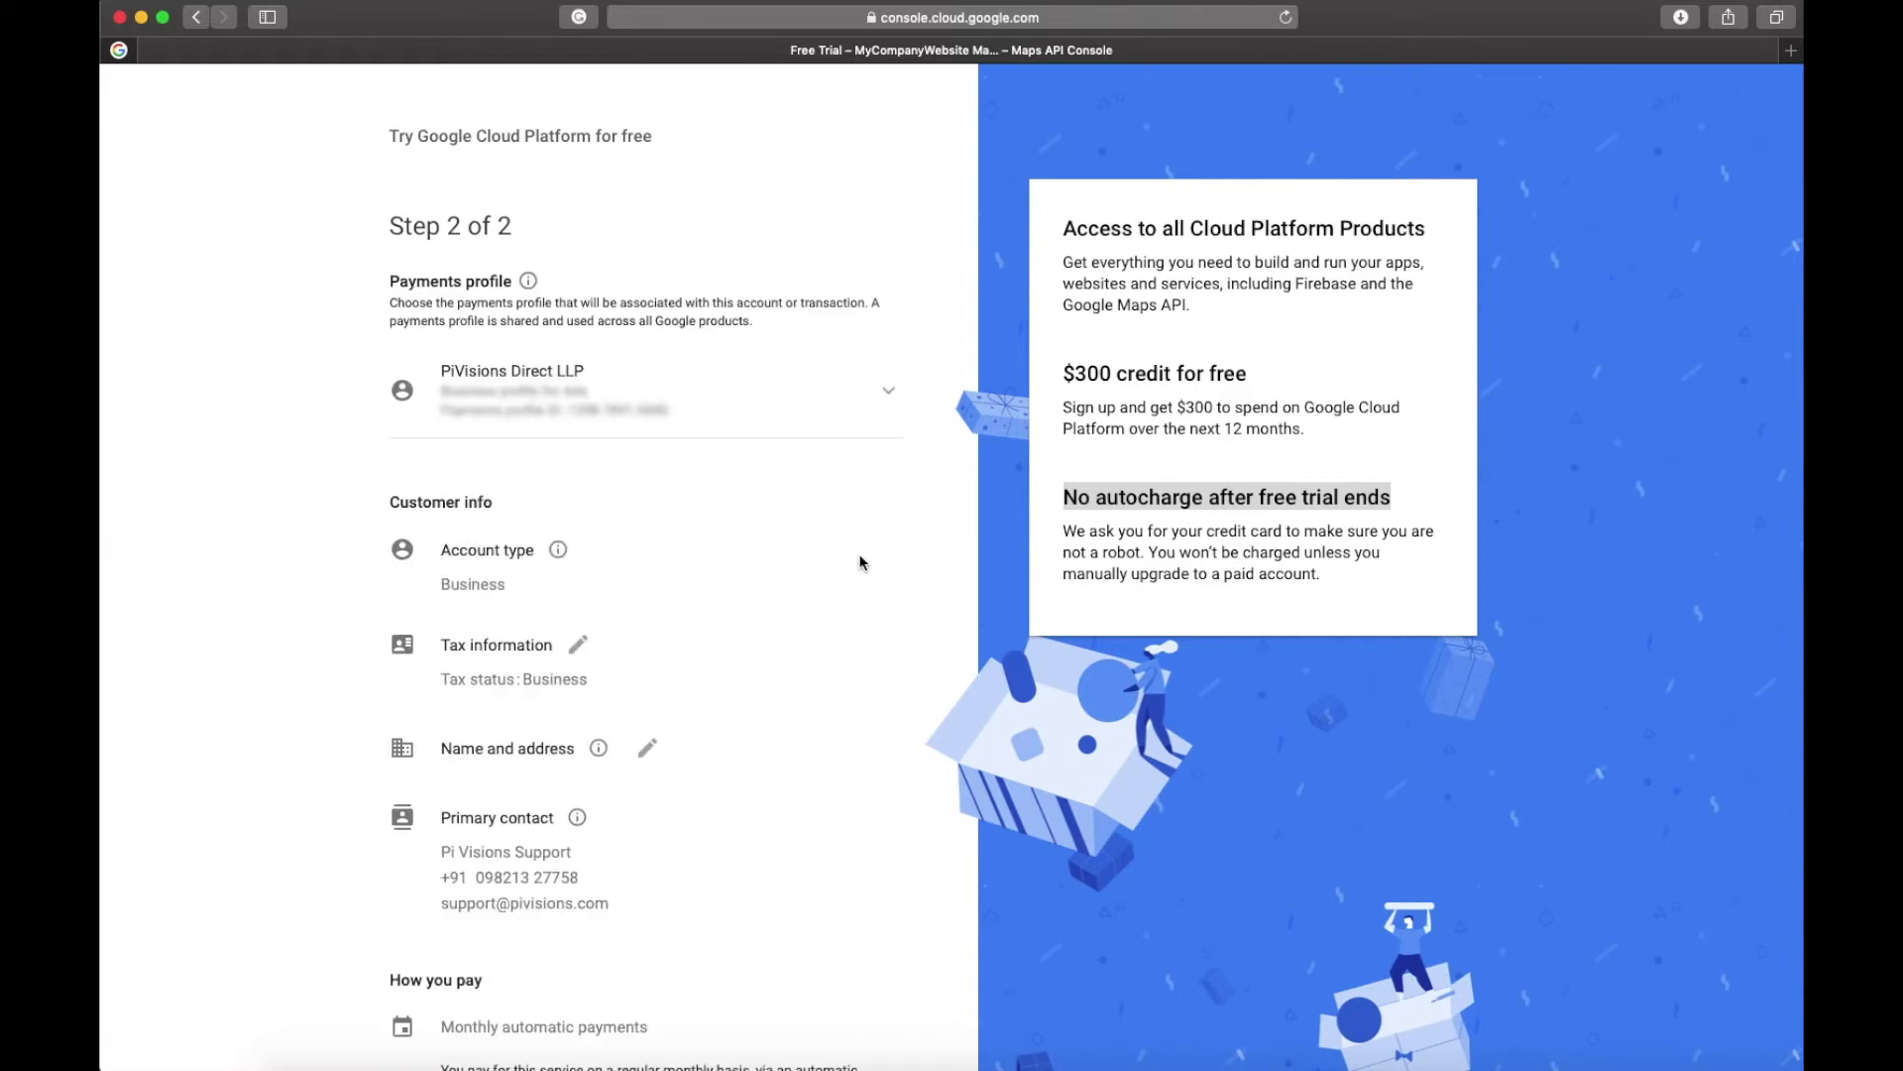
pyautogui.scroll(-5, 850, 565)
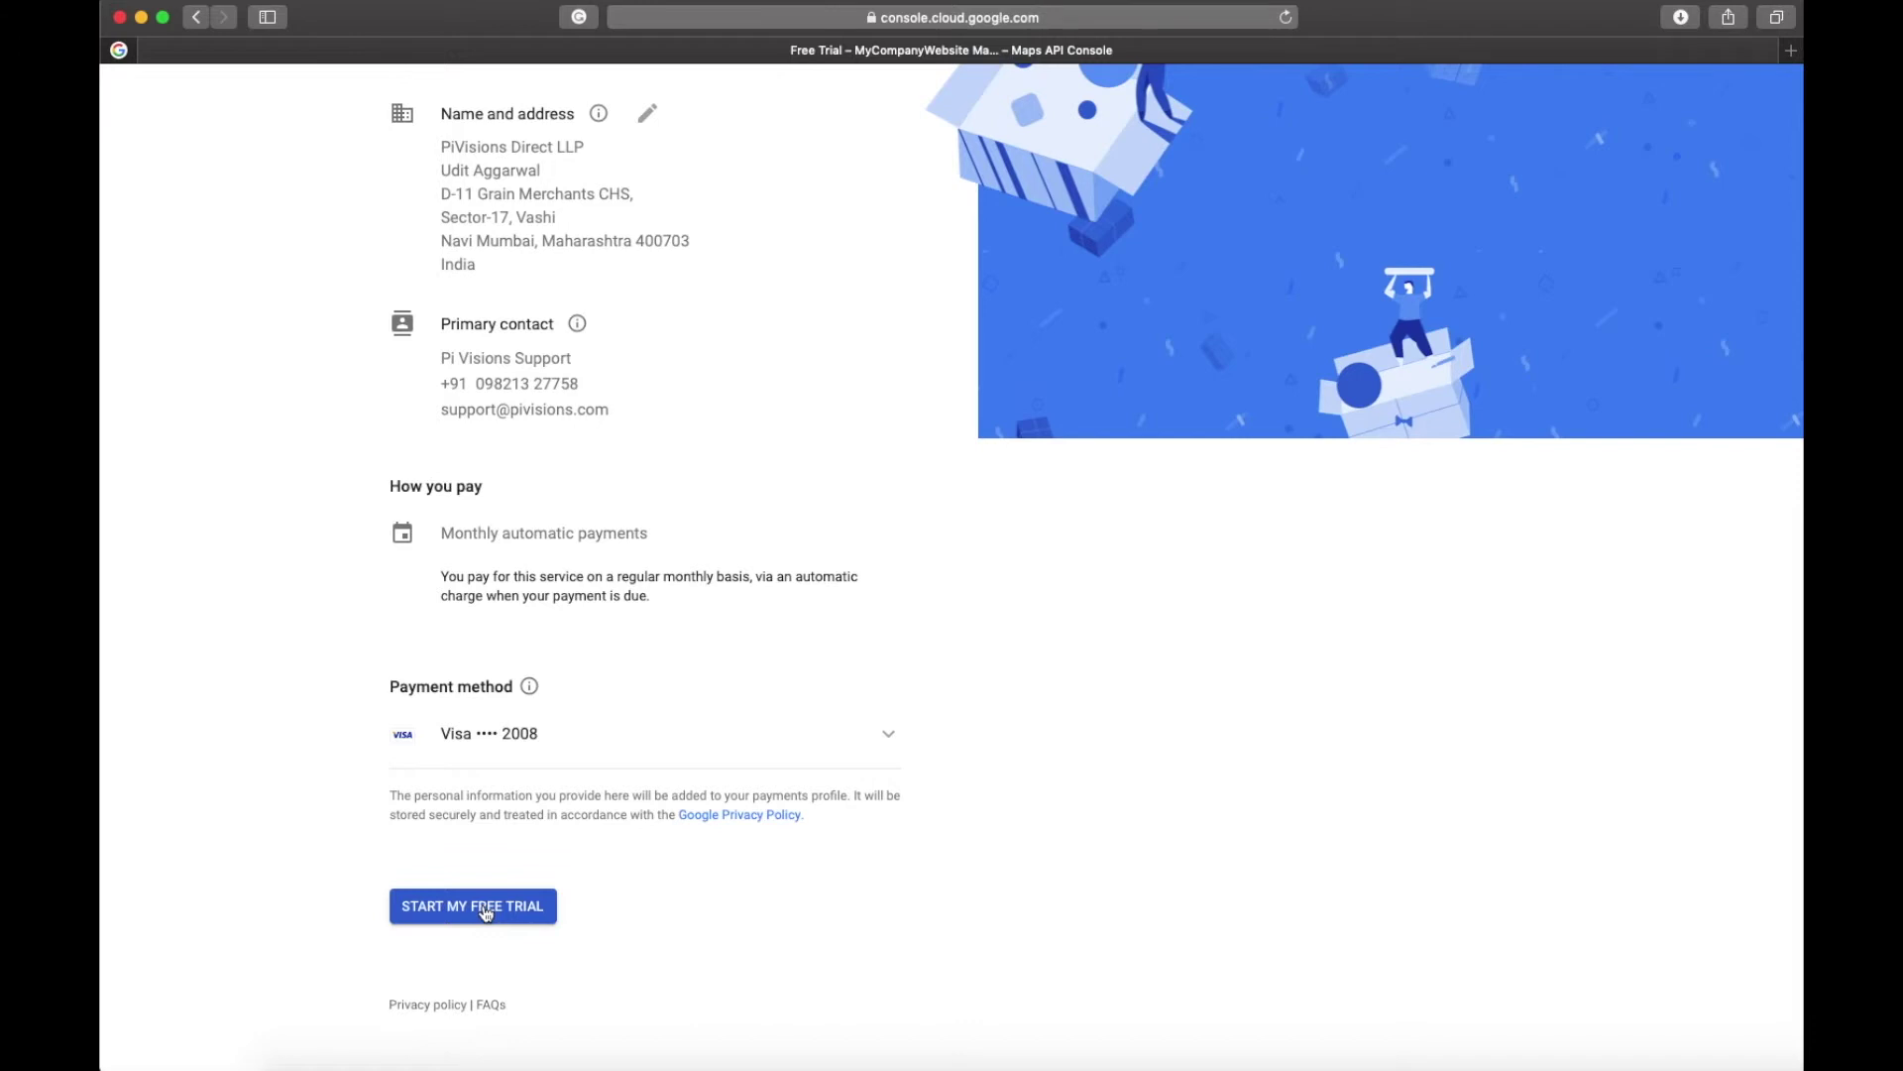
pyautogui.click(510, 908)
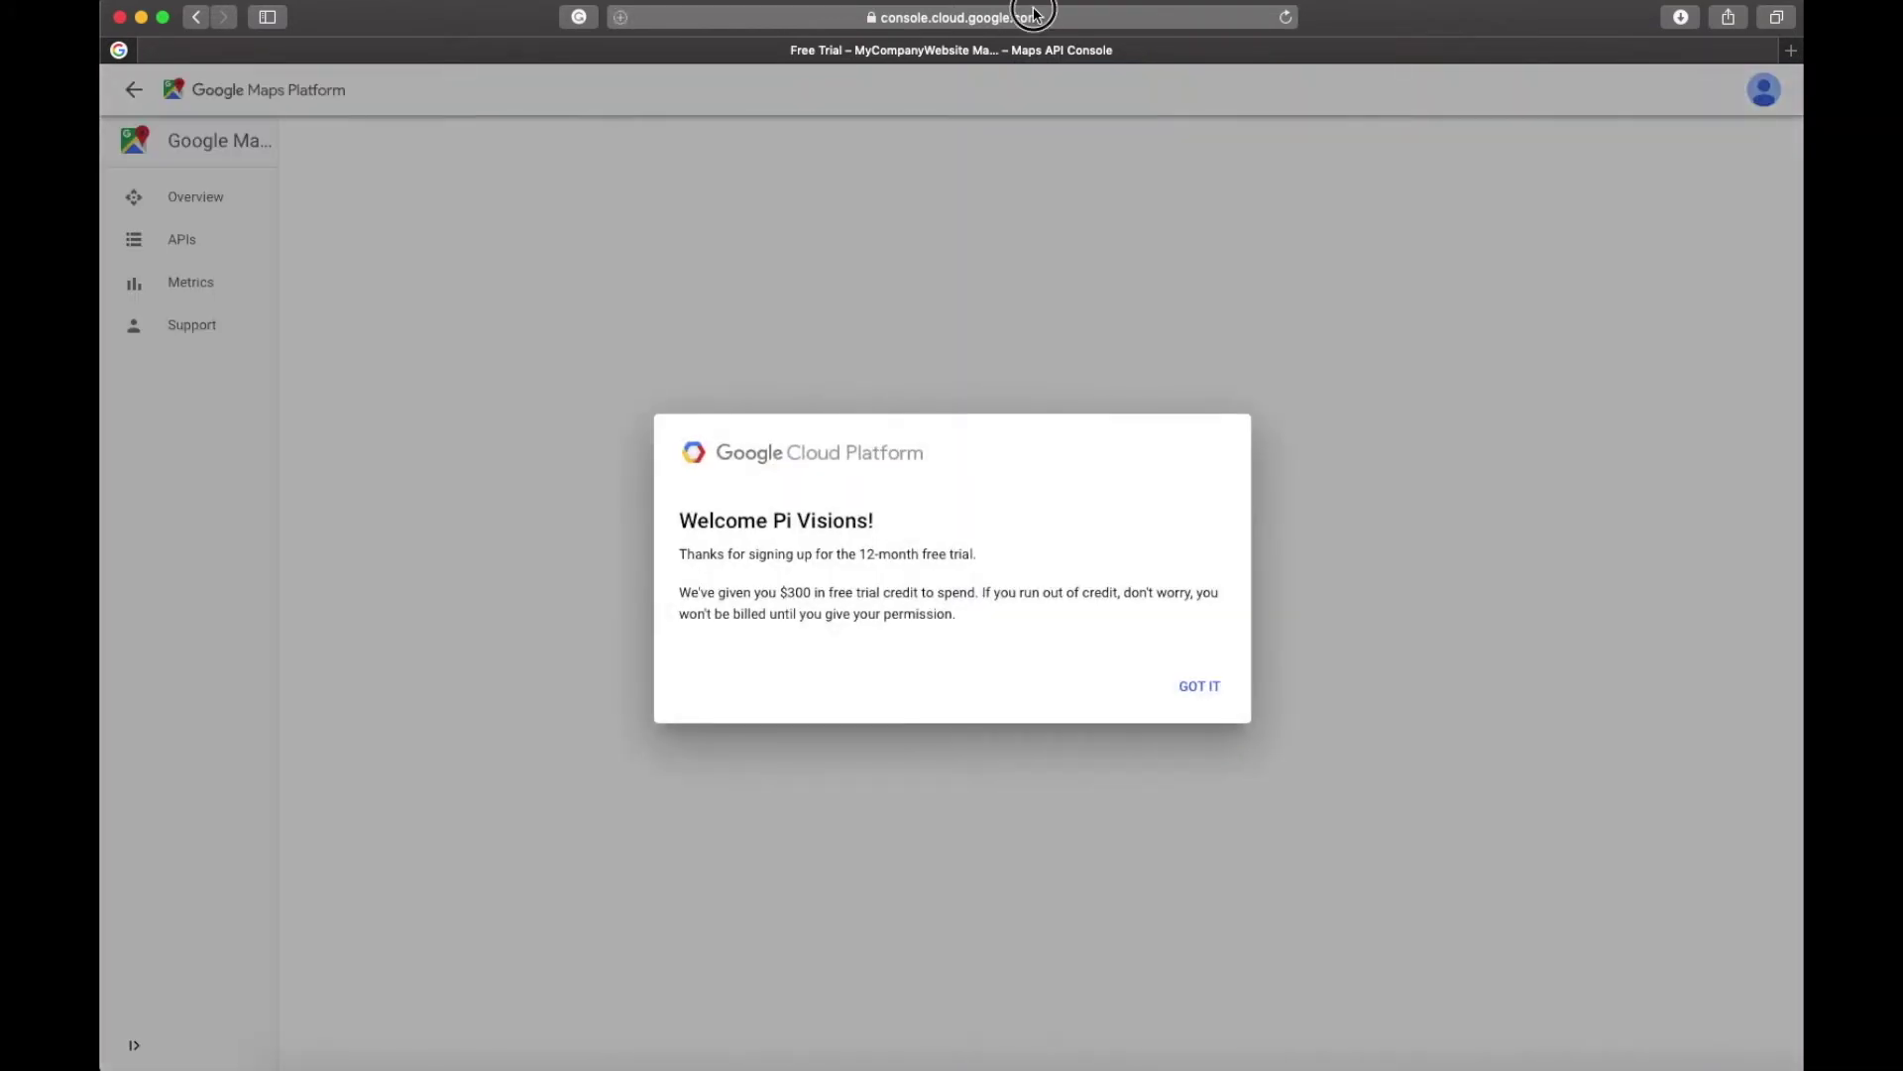
# Enable the Maps Platform APIs, copy the generated API key, and dismiss the trial welcome
pyautogui.click(1032, 18)
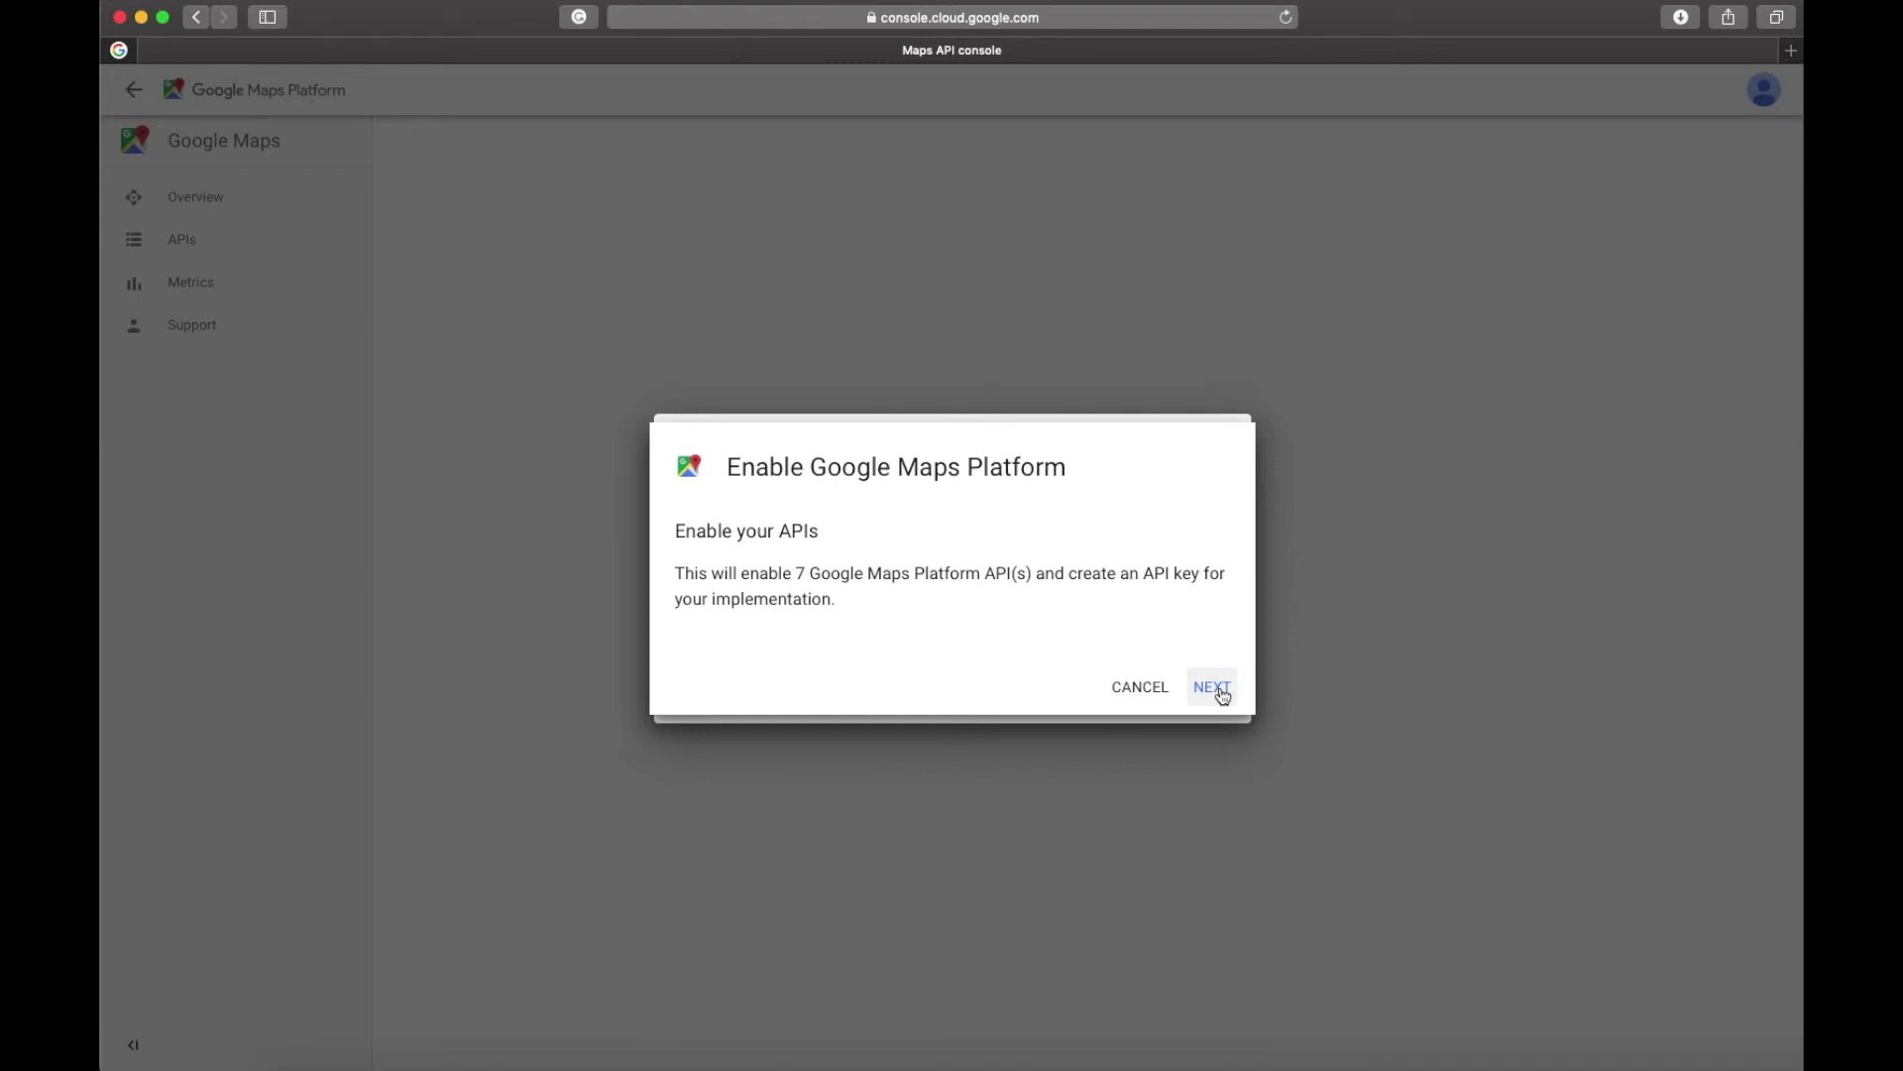
pyautogui.click(1212, 687)
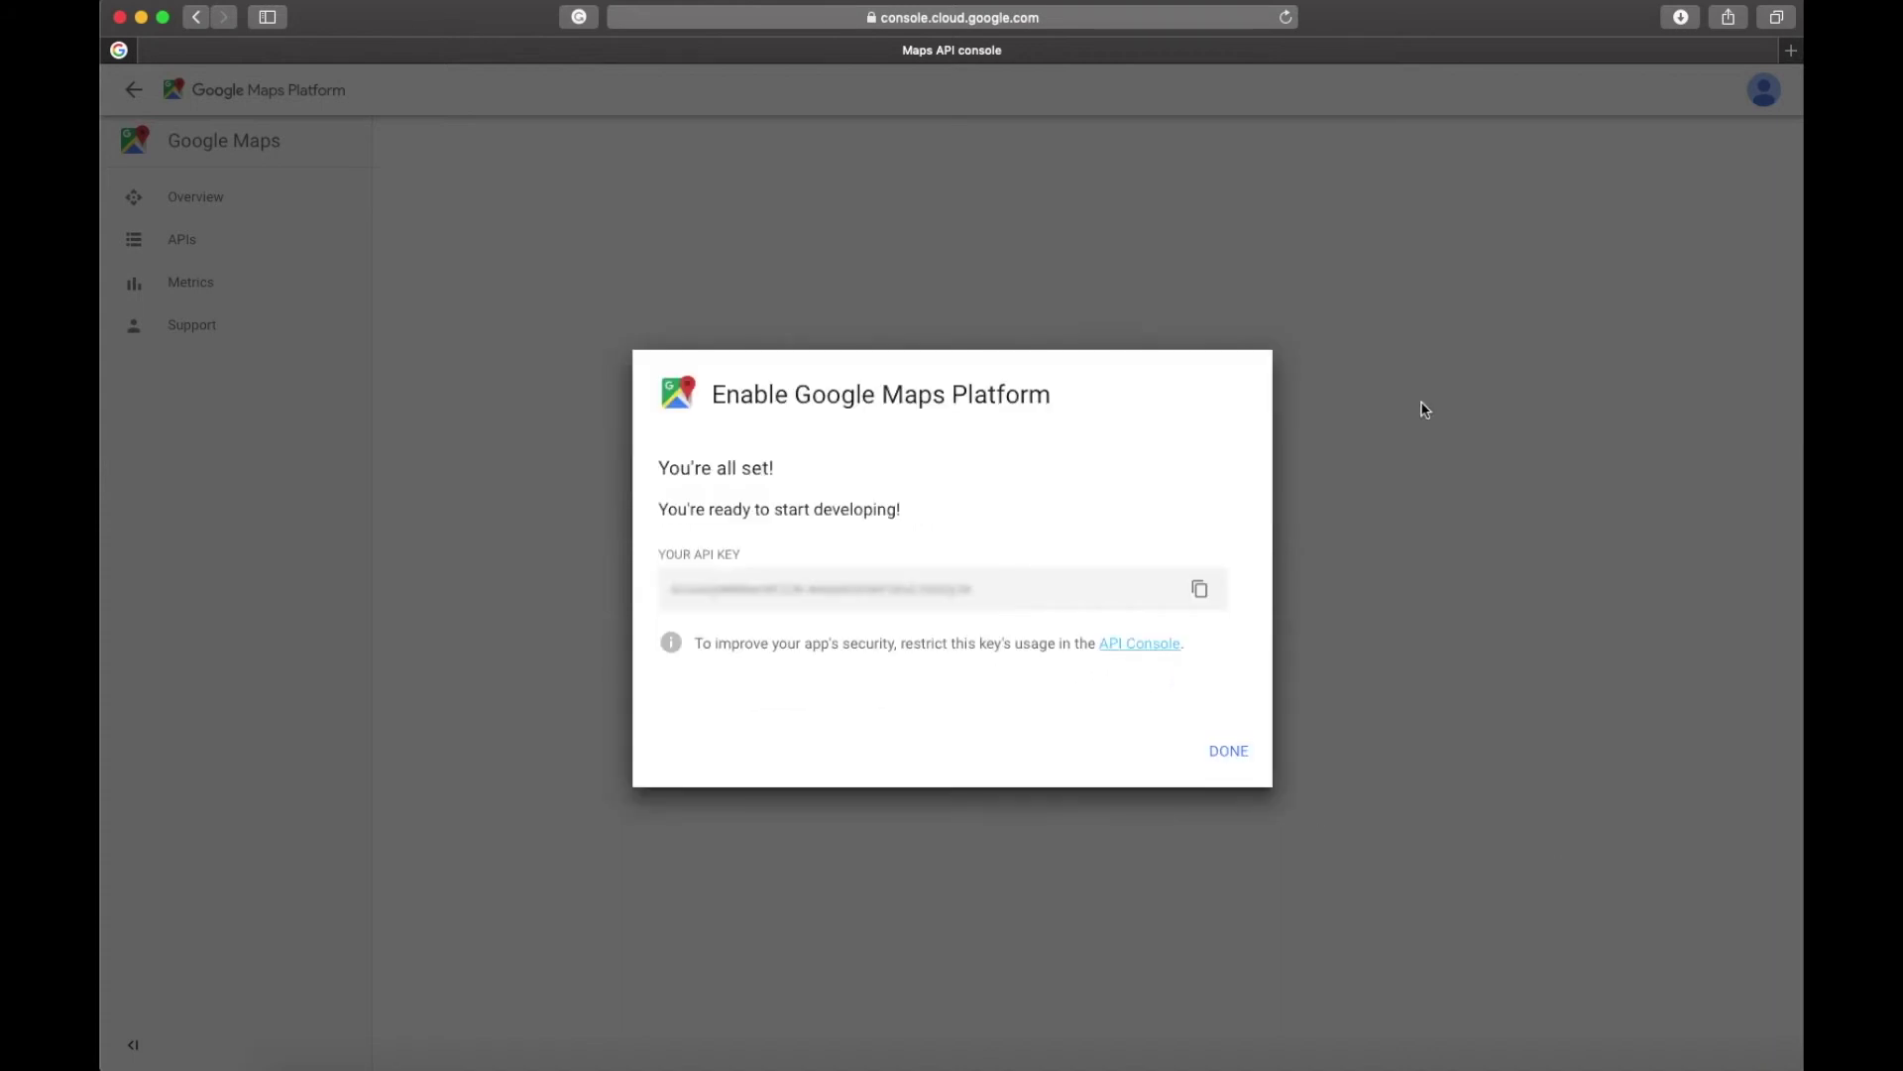
pyautogui.moveTo(674, 591); pyautogui.dragTo(991, 592)
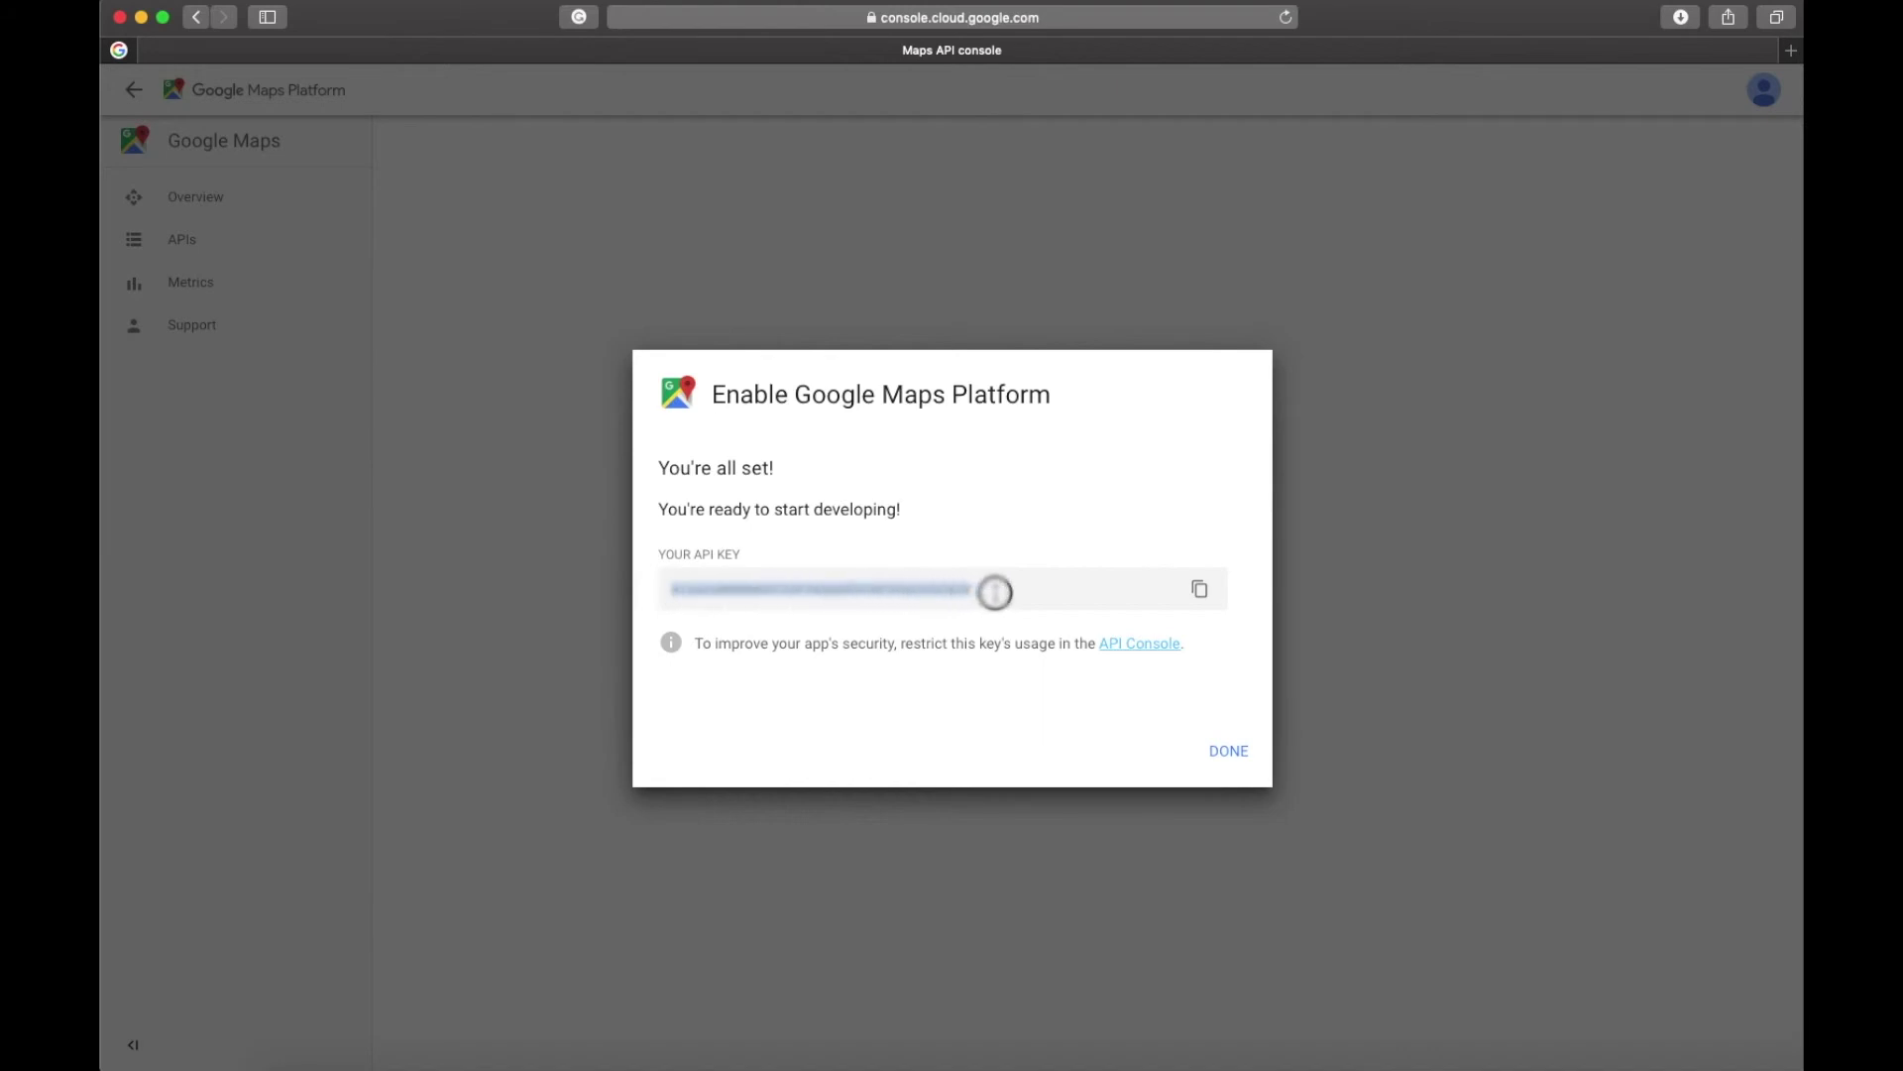
pyautogui.click(1201, 591)
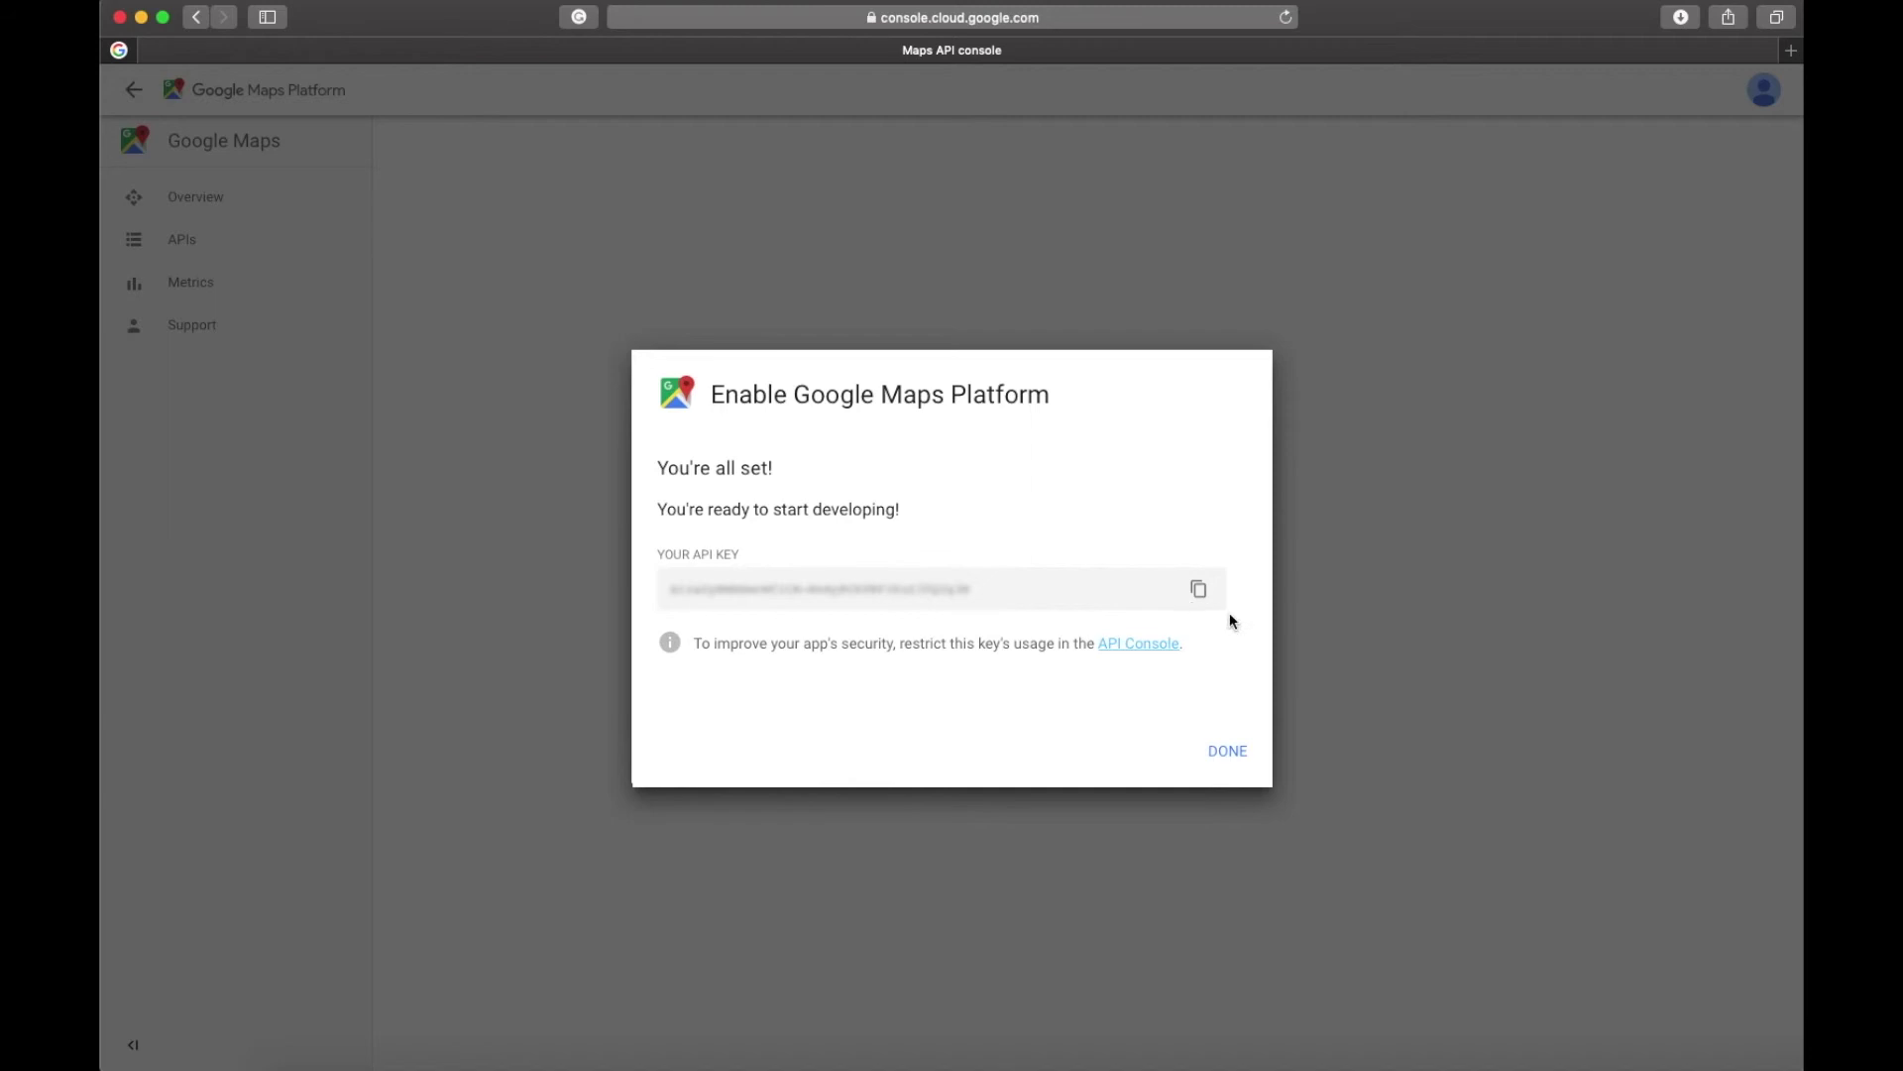
pyautogui.click(1232, 756)
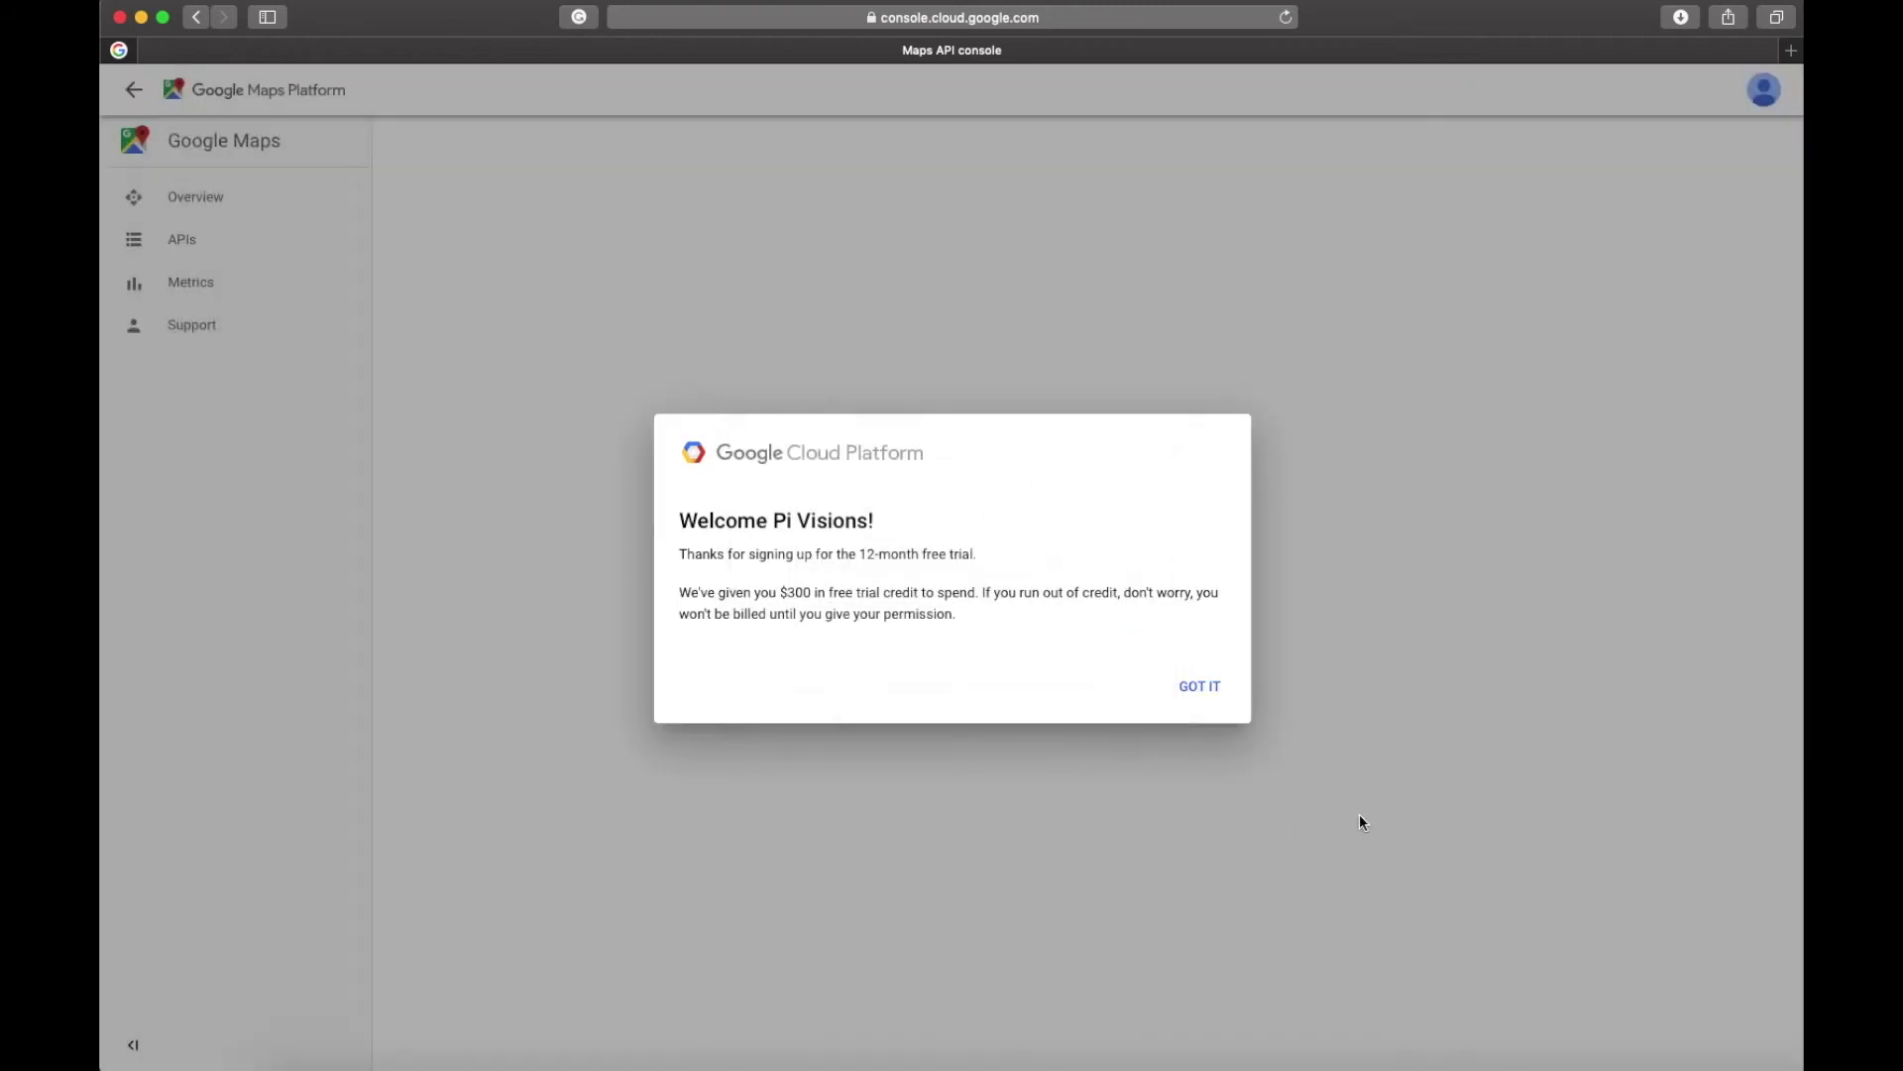
pyautogui.click(1199, 687)
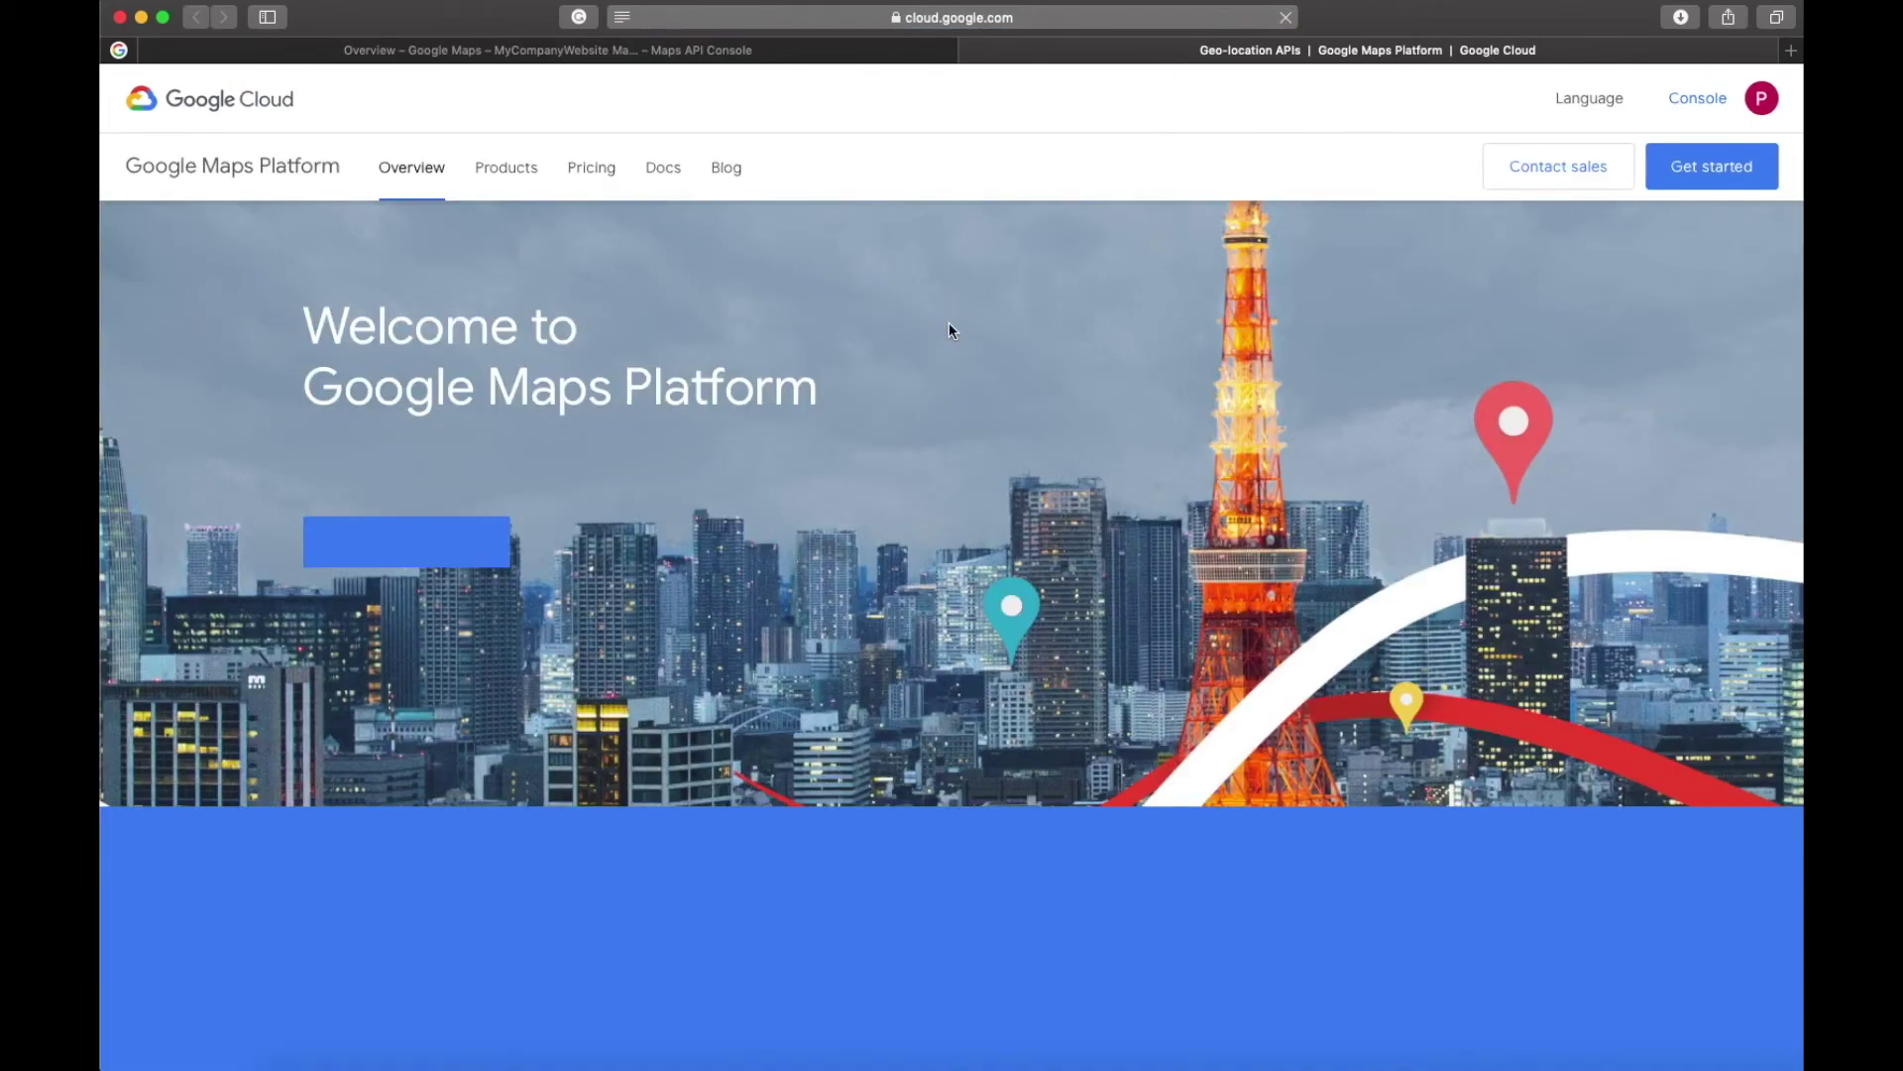
# In the Maps Embed API guide, highlight the place 'Pi visions' on the map
pyautogui.click(661, 170)
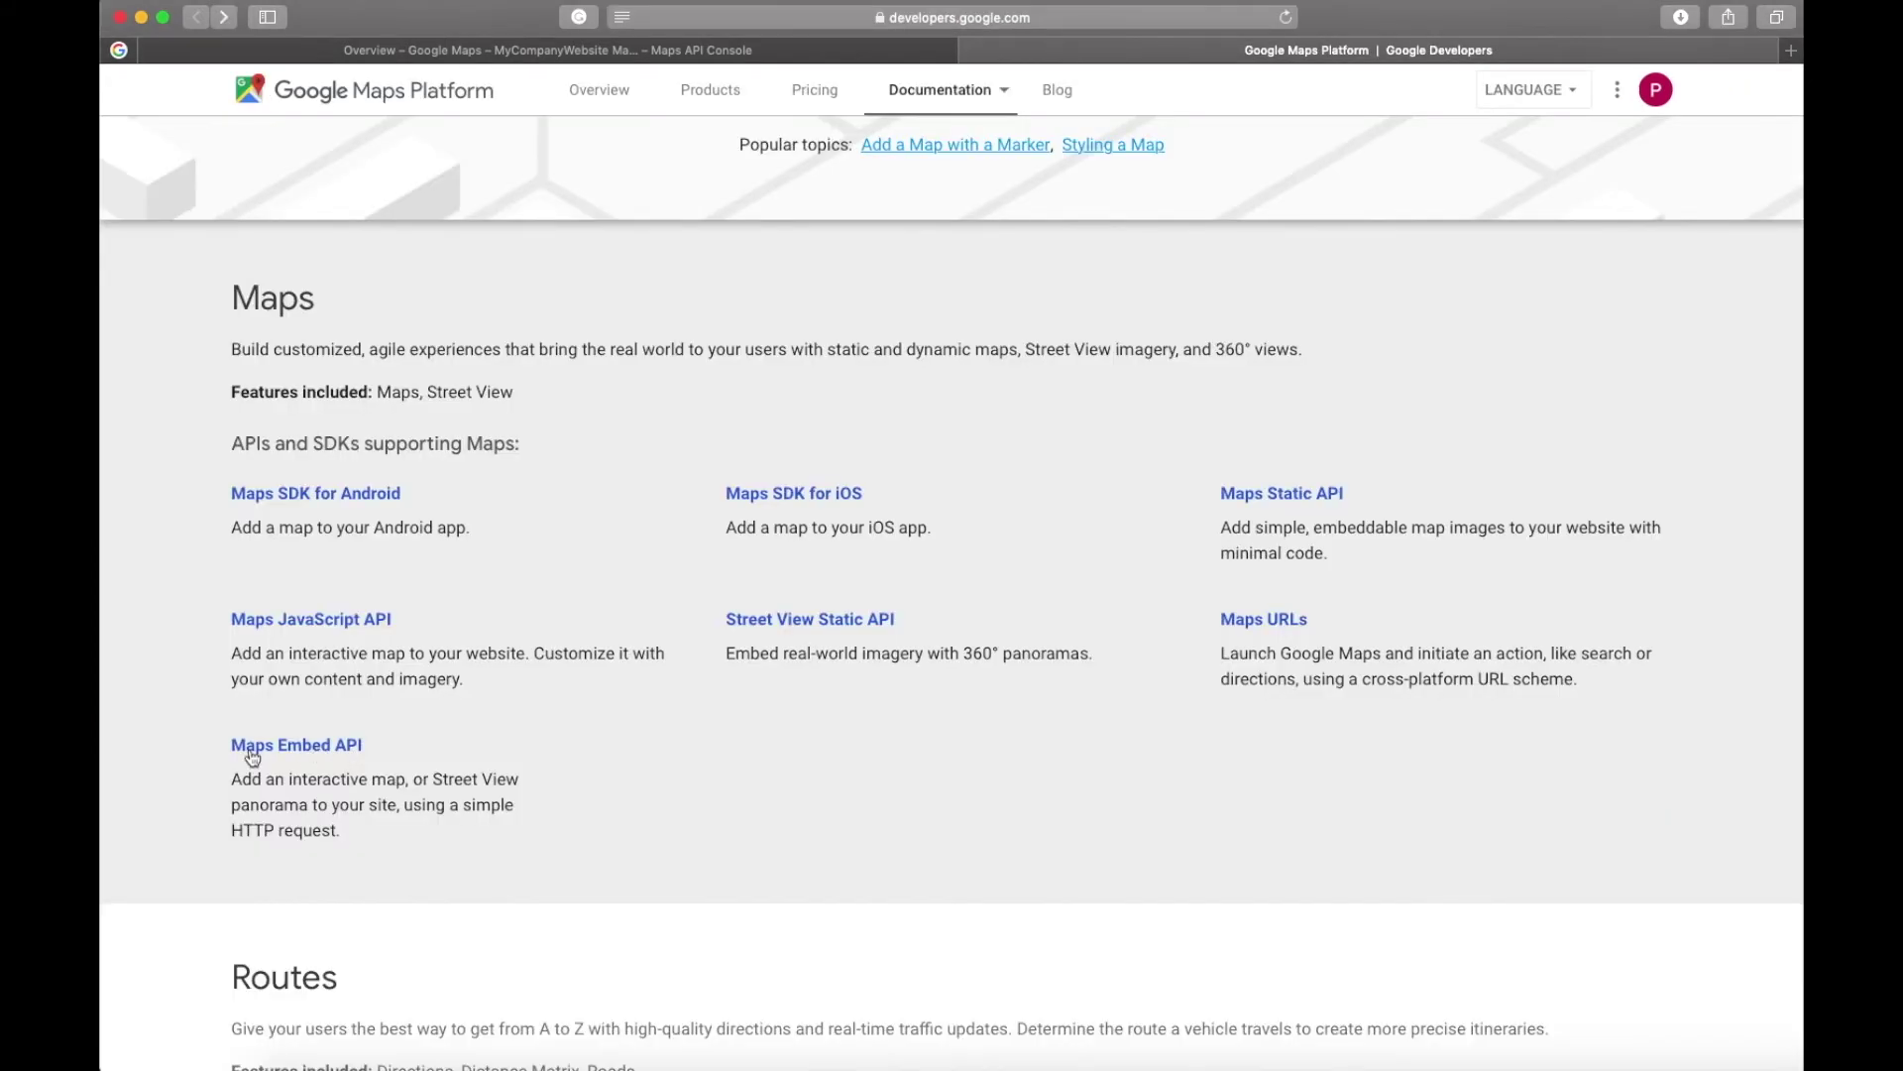
pyautogui.click(279, 748)
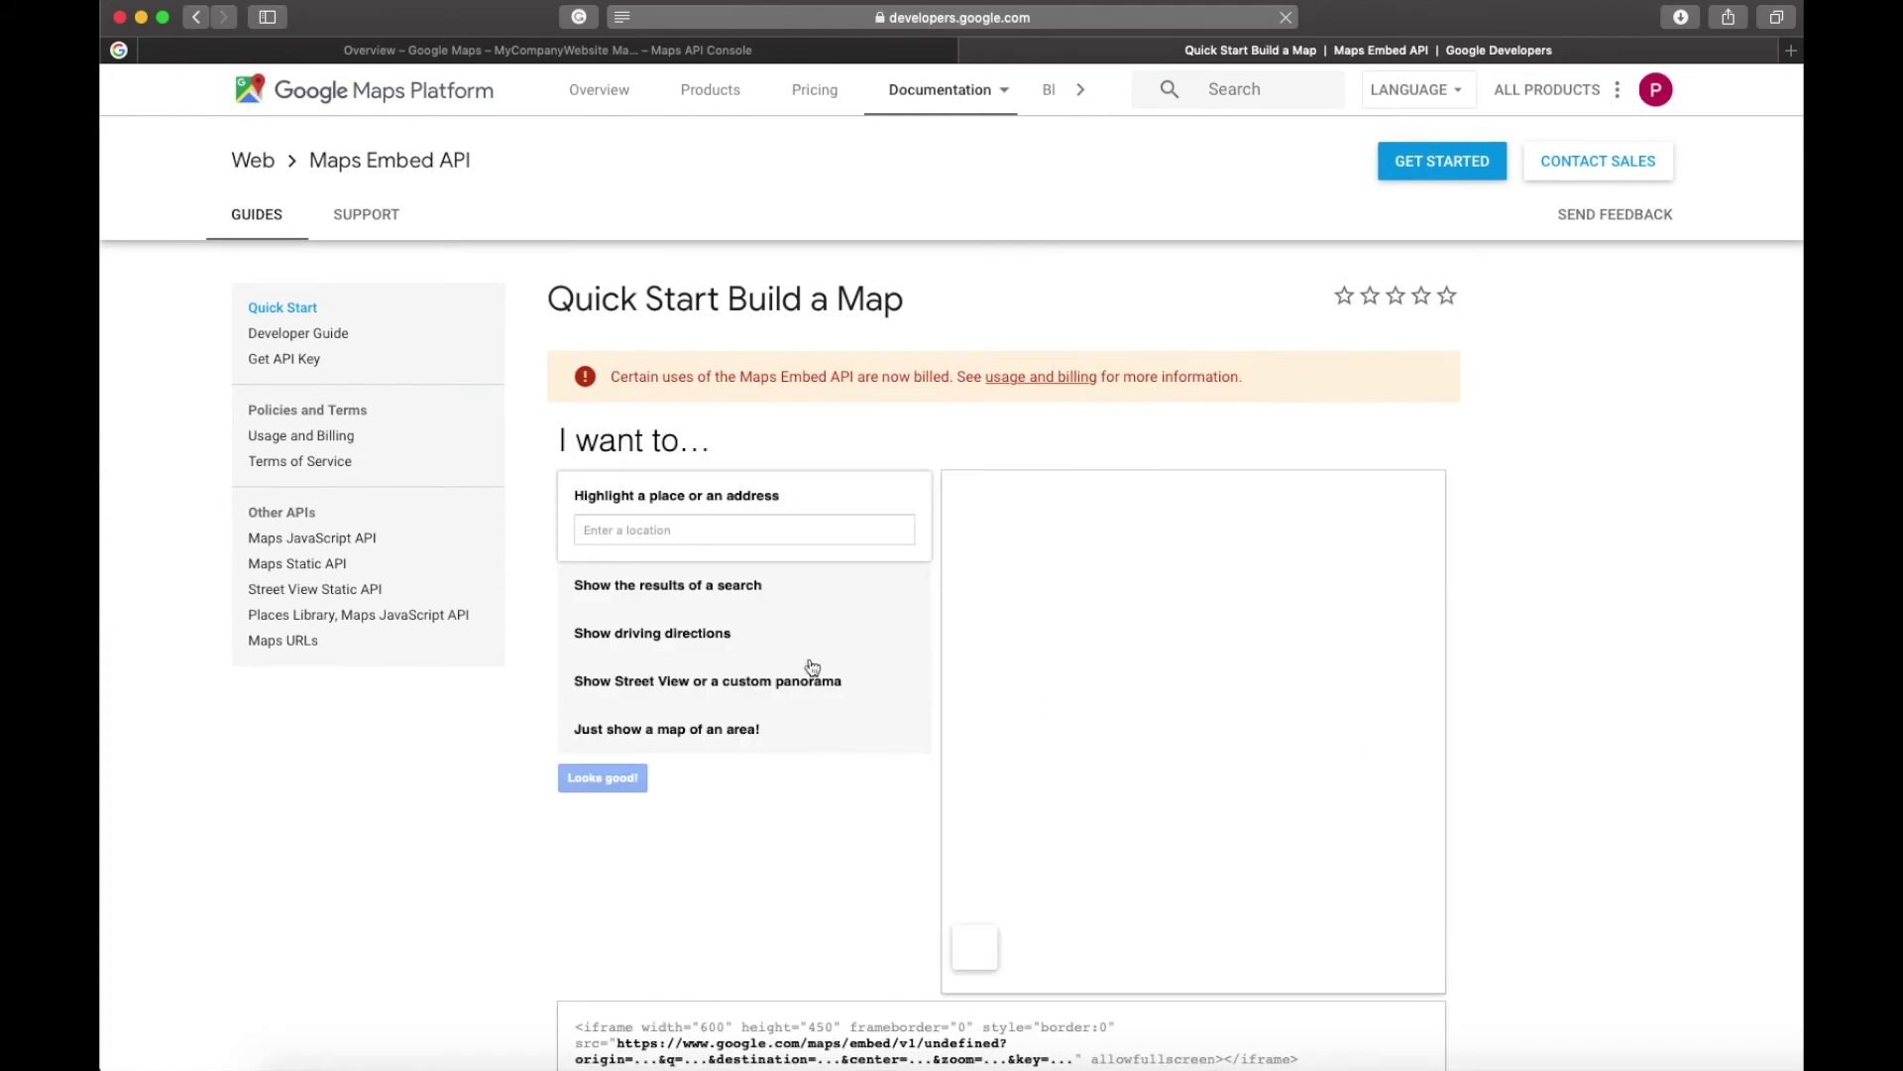
pyautogui.click(627, 524)
pyautogui.write('Pi visions')
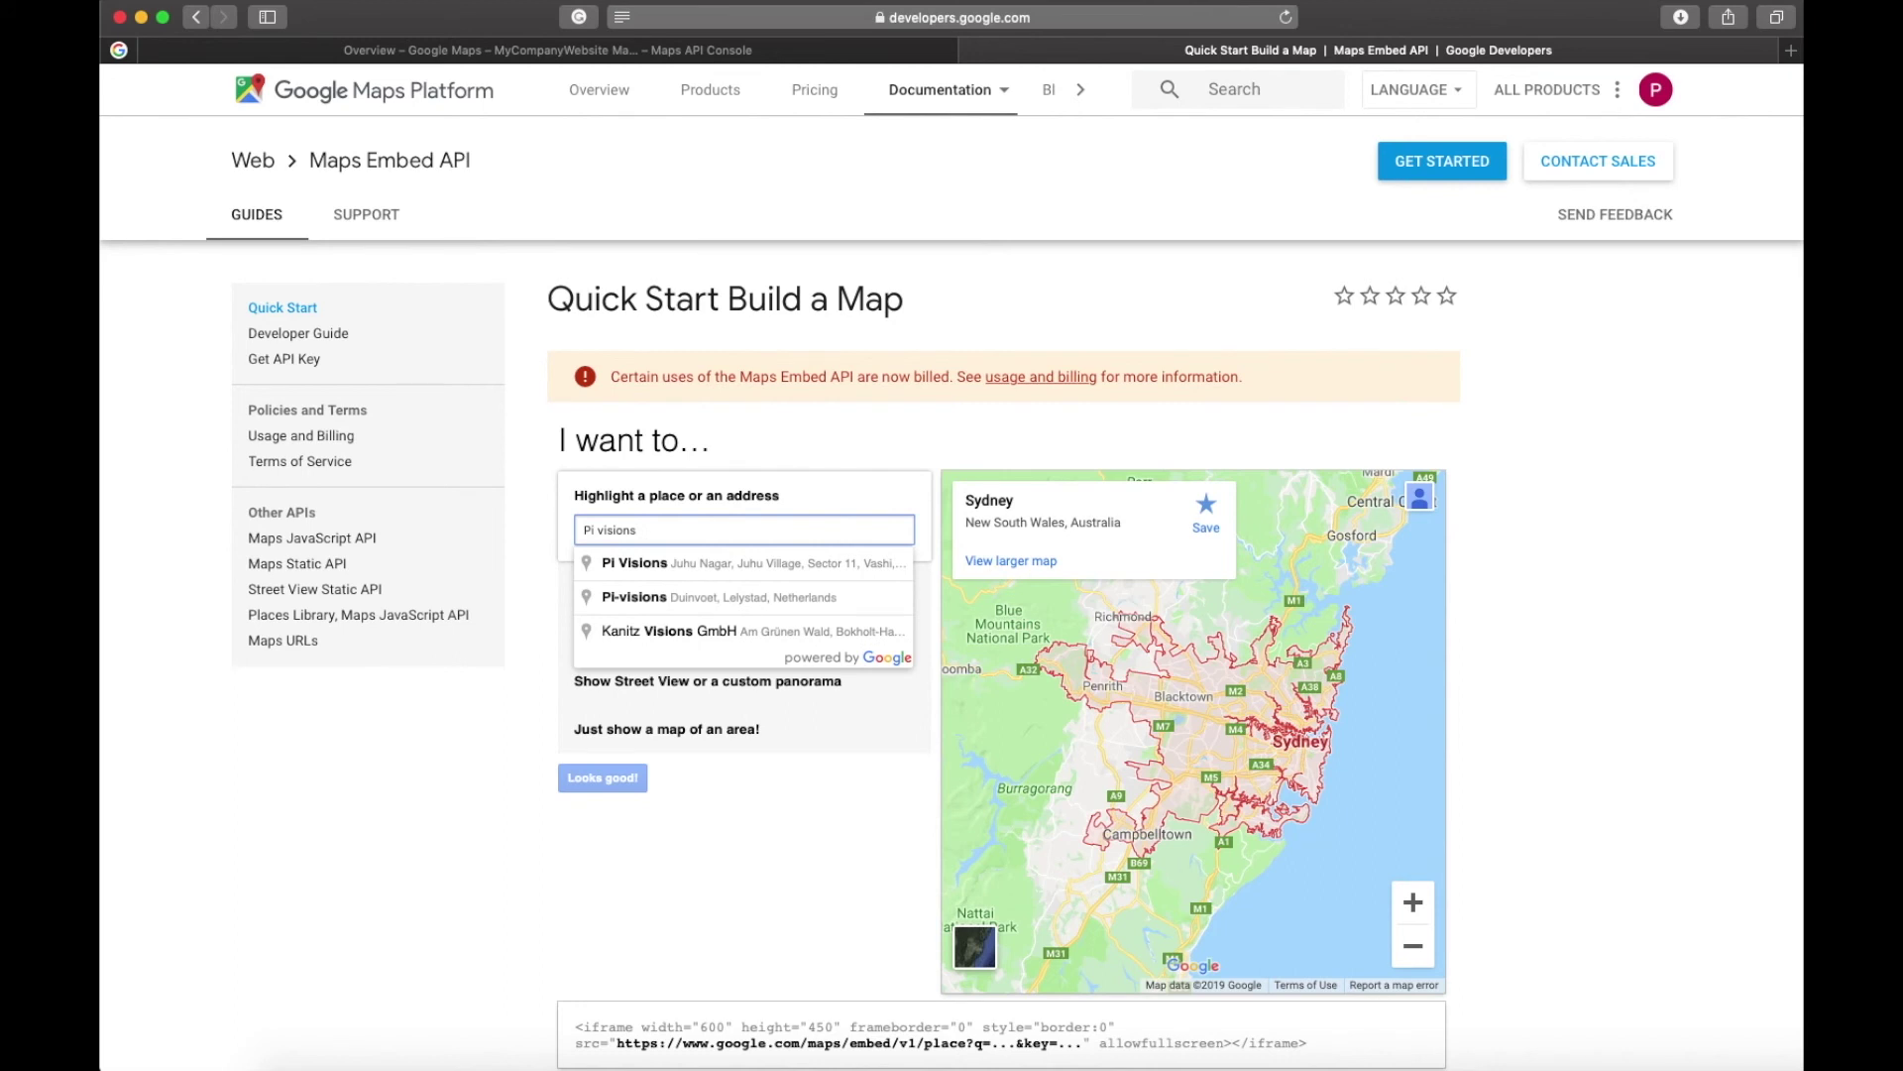
pyautogui.click(672, 562)
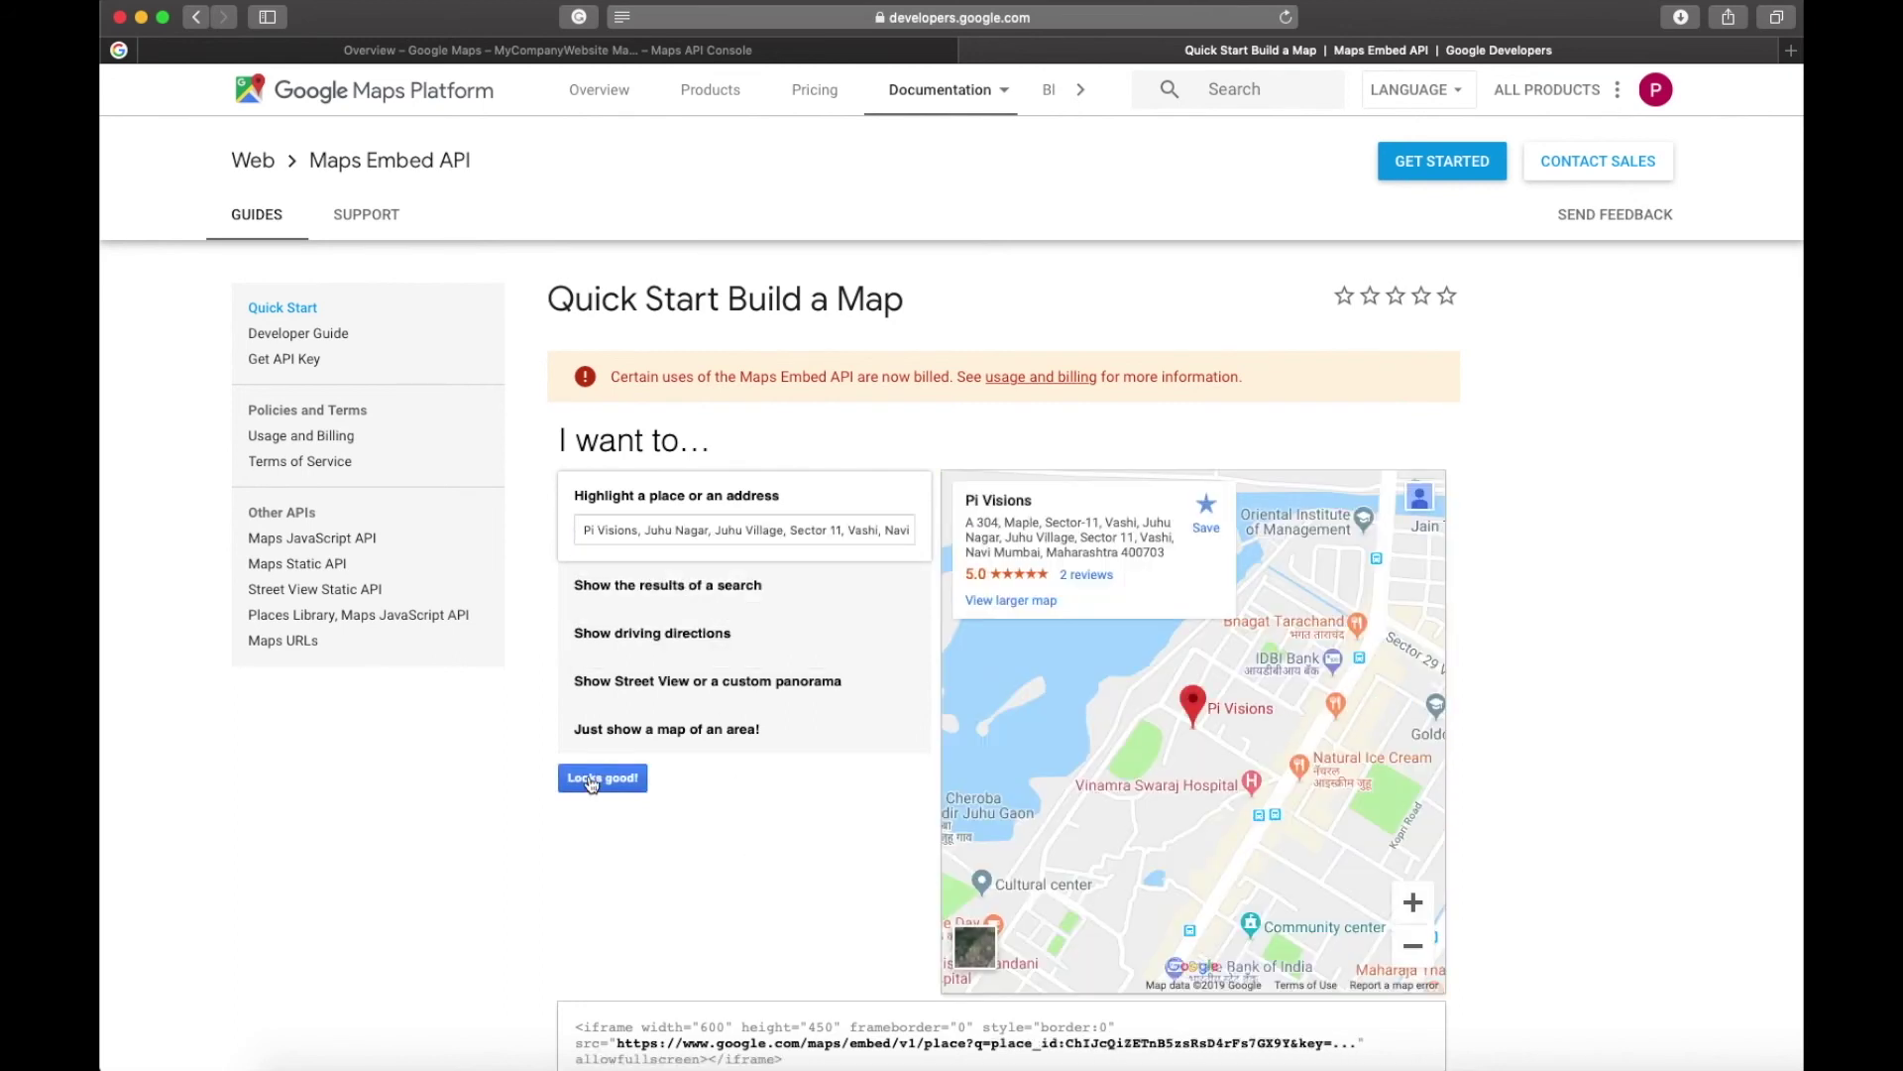
pyautogui.click(592, 780)
# Paste the API key into the embed builder and copy the generated iframe code
pyautogui.scroll(-2, 761, 824)
pyautogui.click(687, 793)
pyautogui.press('super+v')
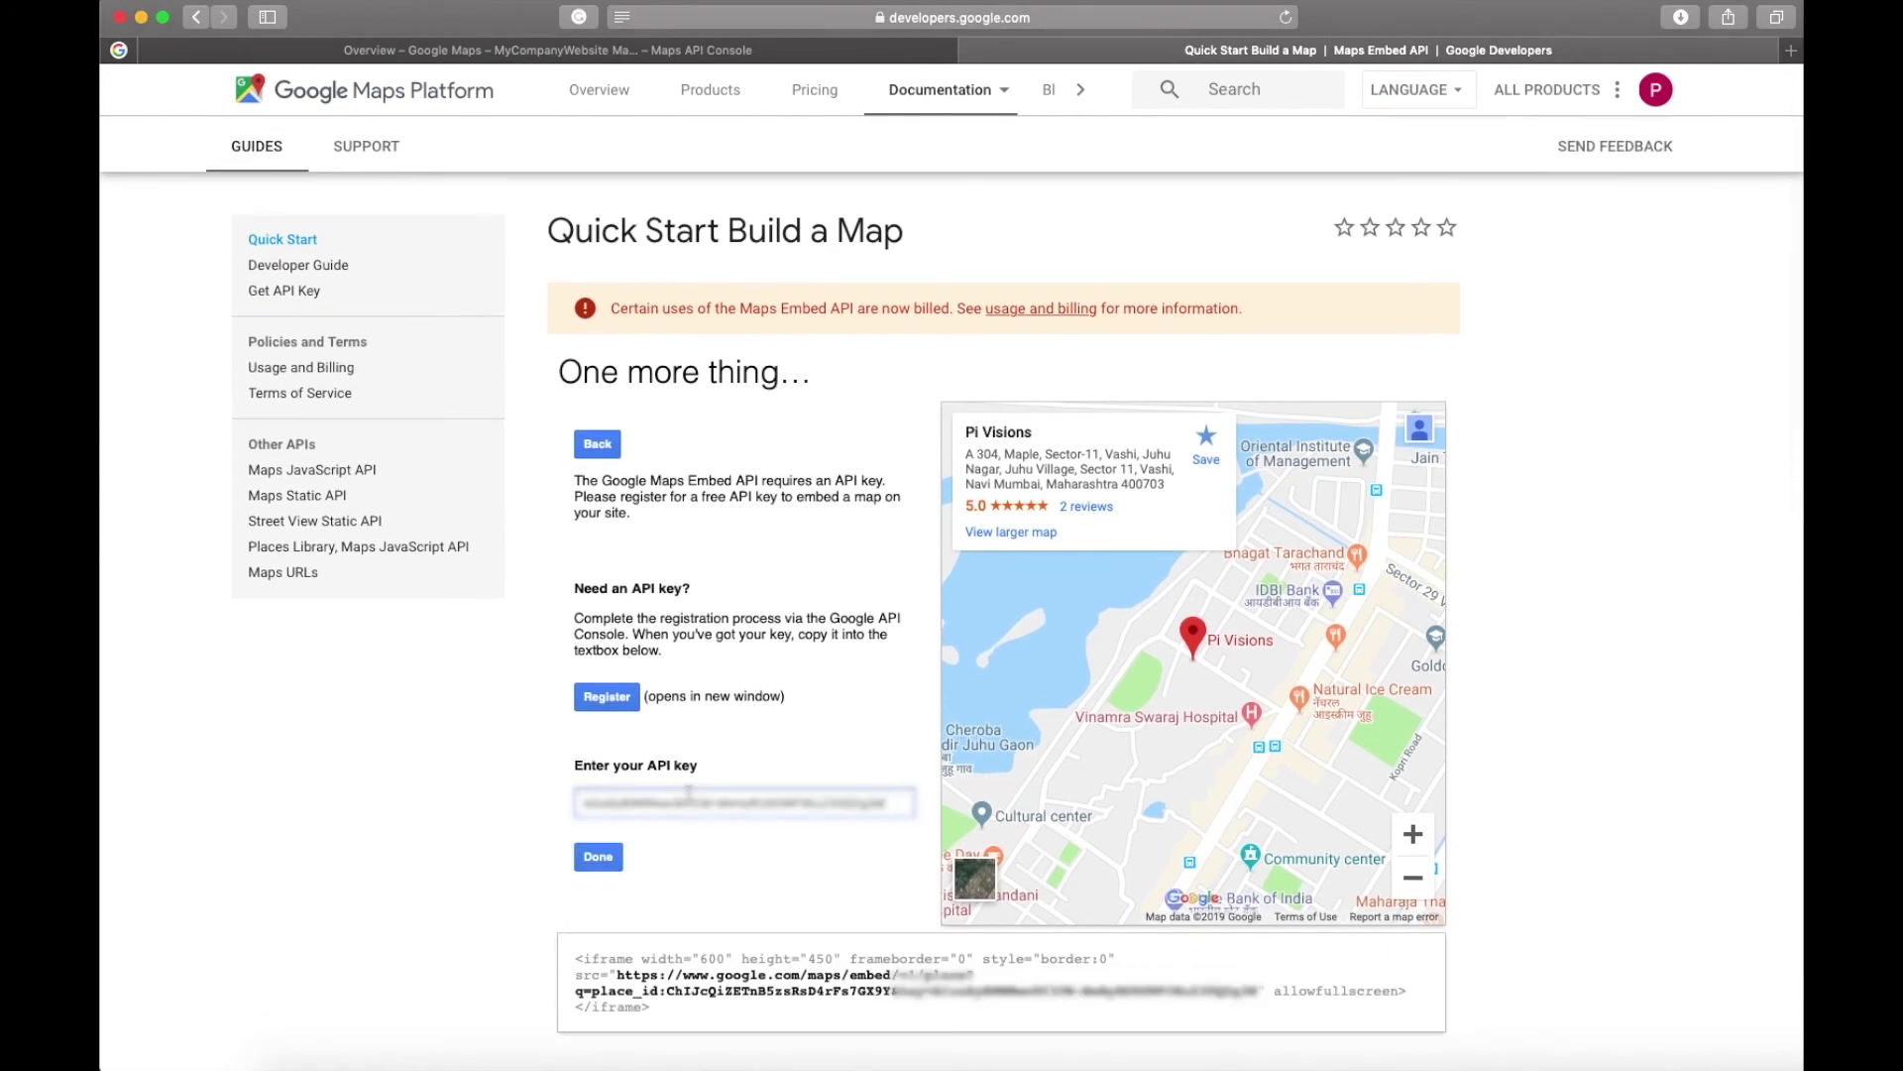
pyautogui.click(621, 874)
pyautogui.scroll(-2, 650, 794)
pyautogui.moveTo(650, 790); pyautogui.dragTo(575, 736)
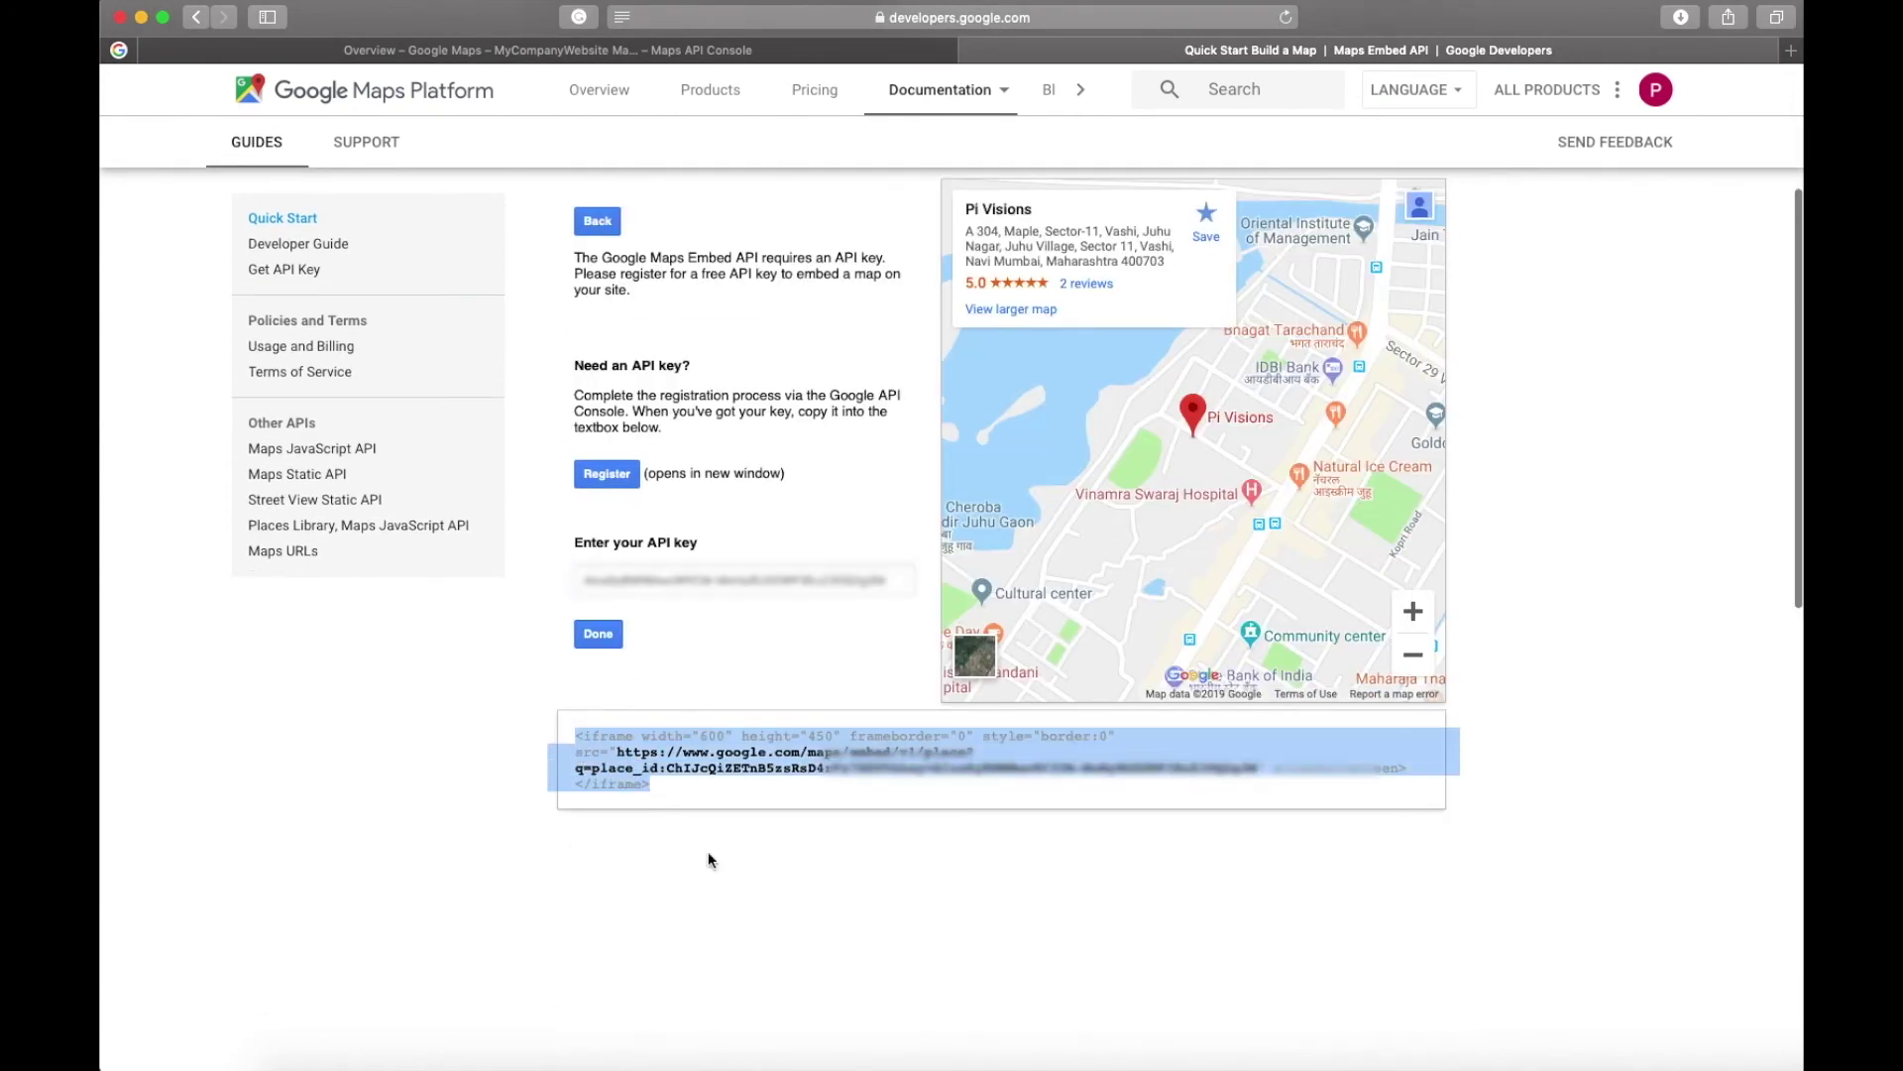
pyautogui.click(820, 872)
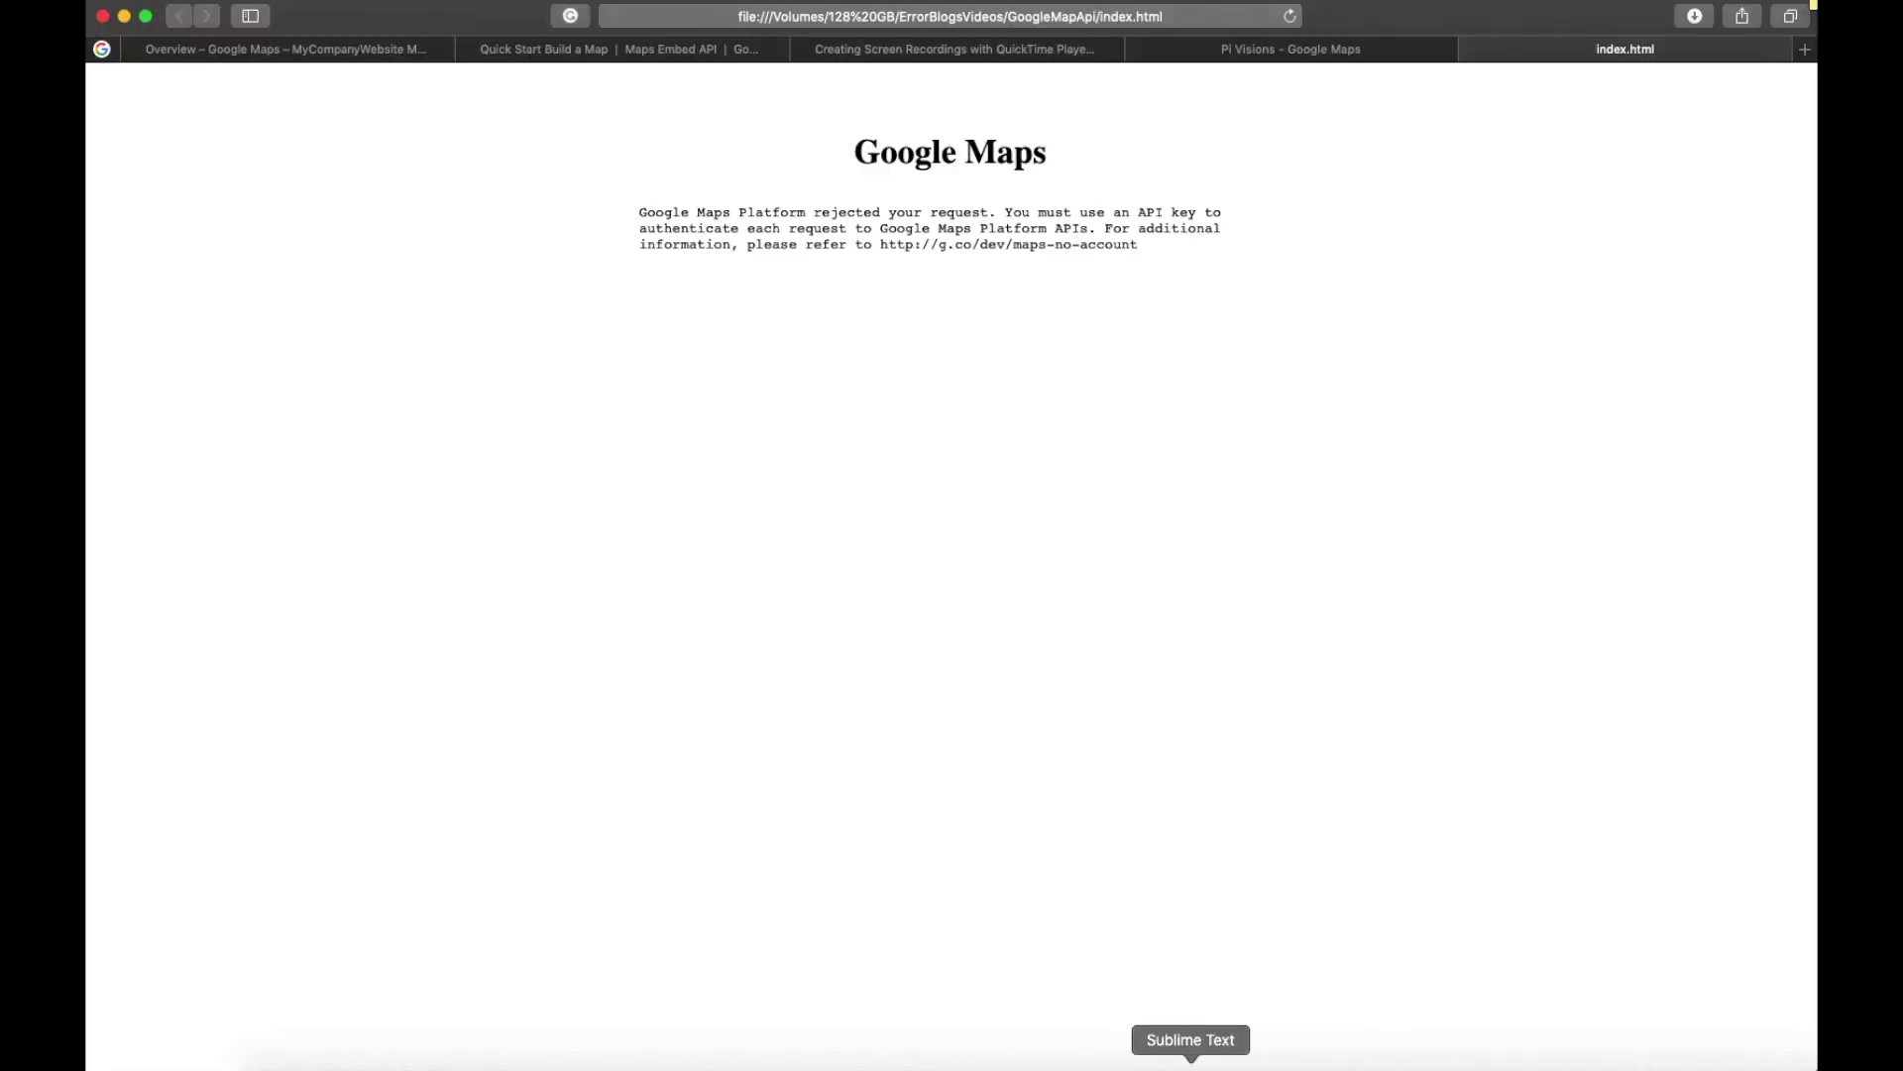
# Select the iframe block on lines 6–8 of index.html, then reload the page in Safari
pyautogui.click(1191, 1060)
pyautogui.moveTo(621, 298); pyautogui.dragTo(537, 270)
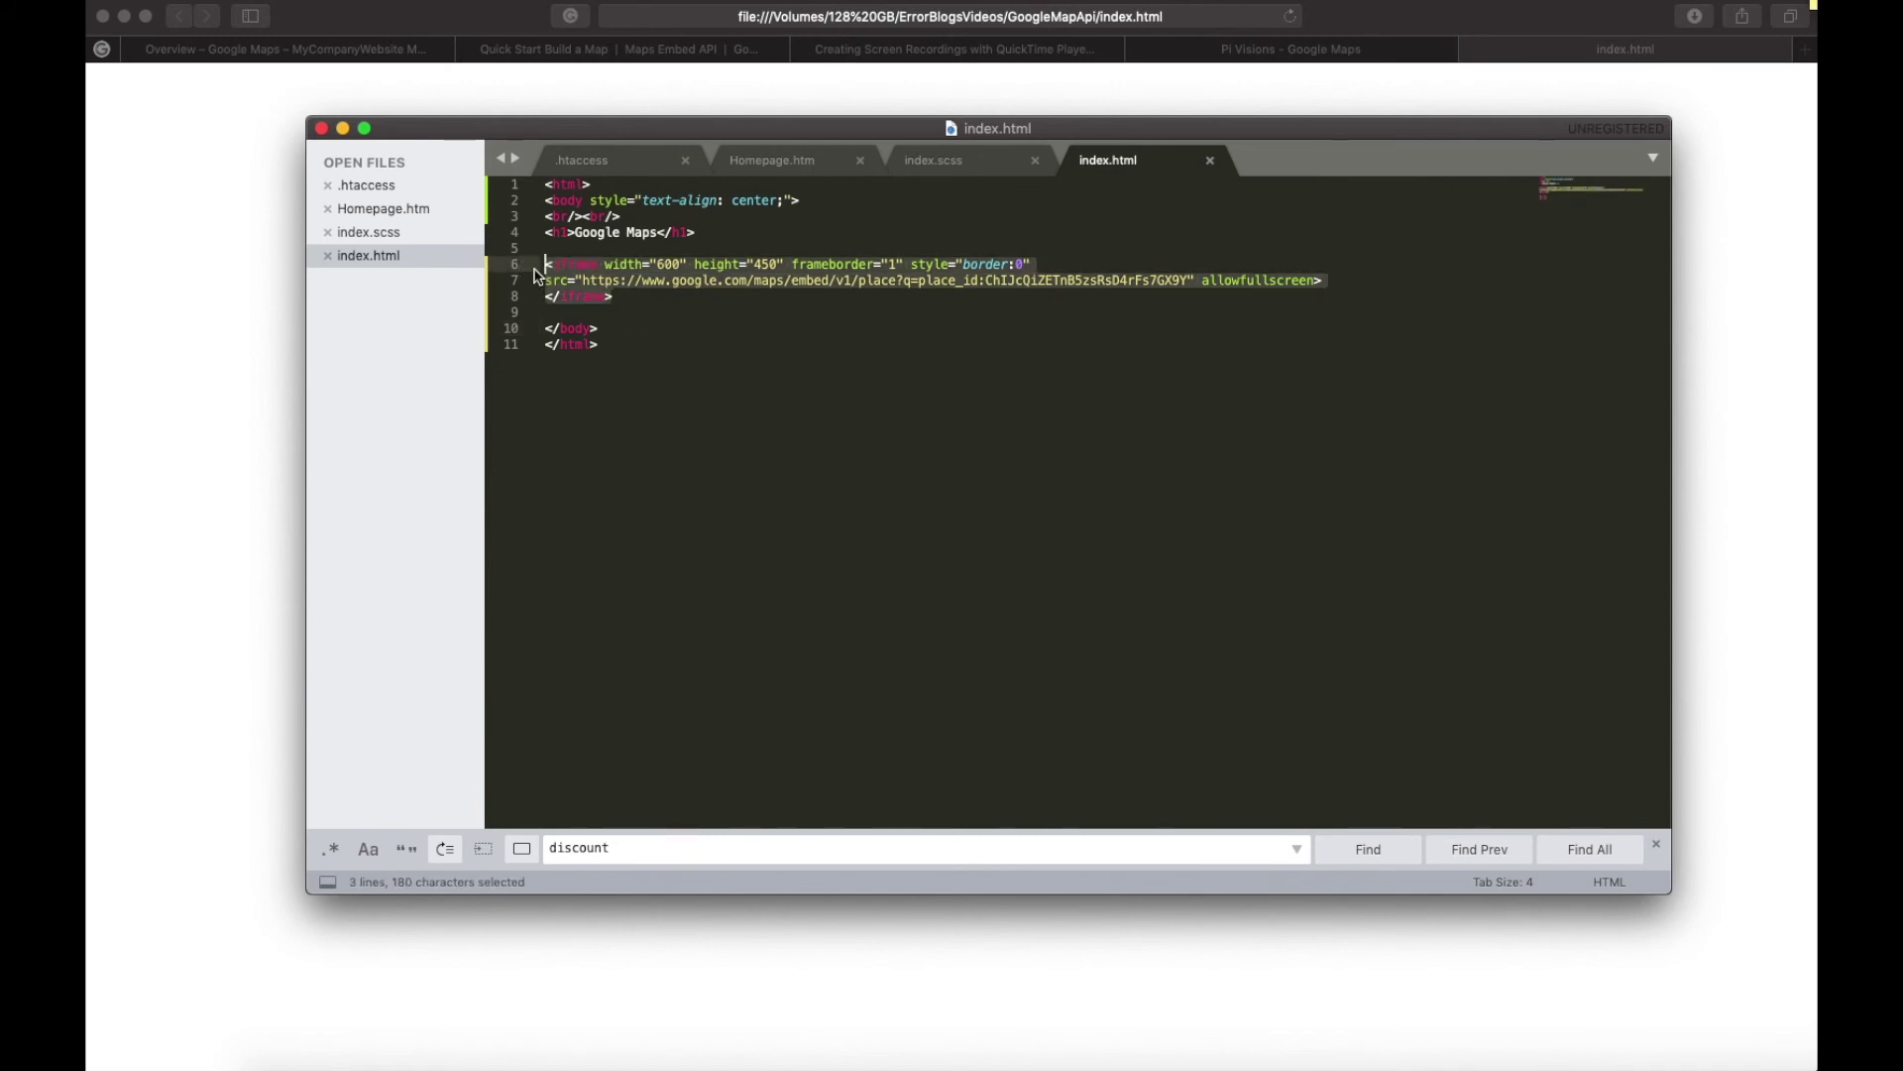
pyautogui.click(1693, 552)
pyautogui.press('super+r')
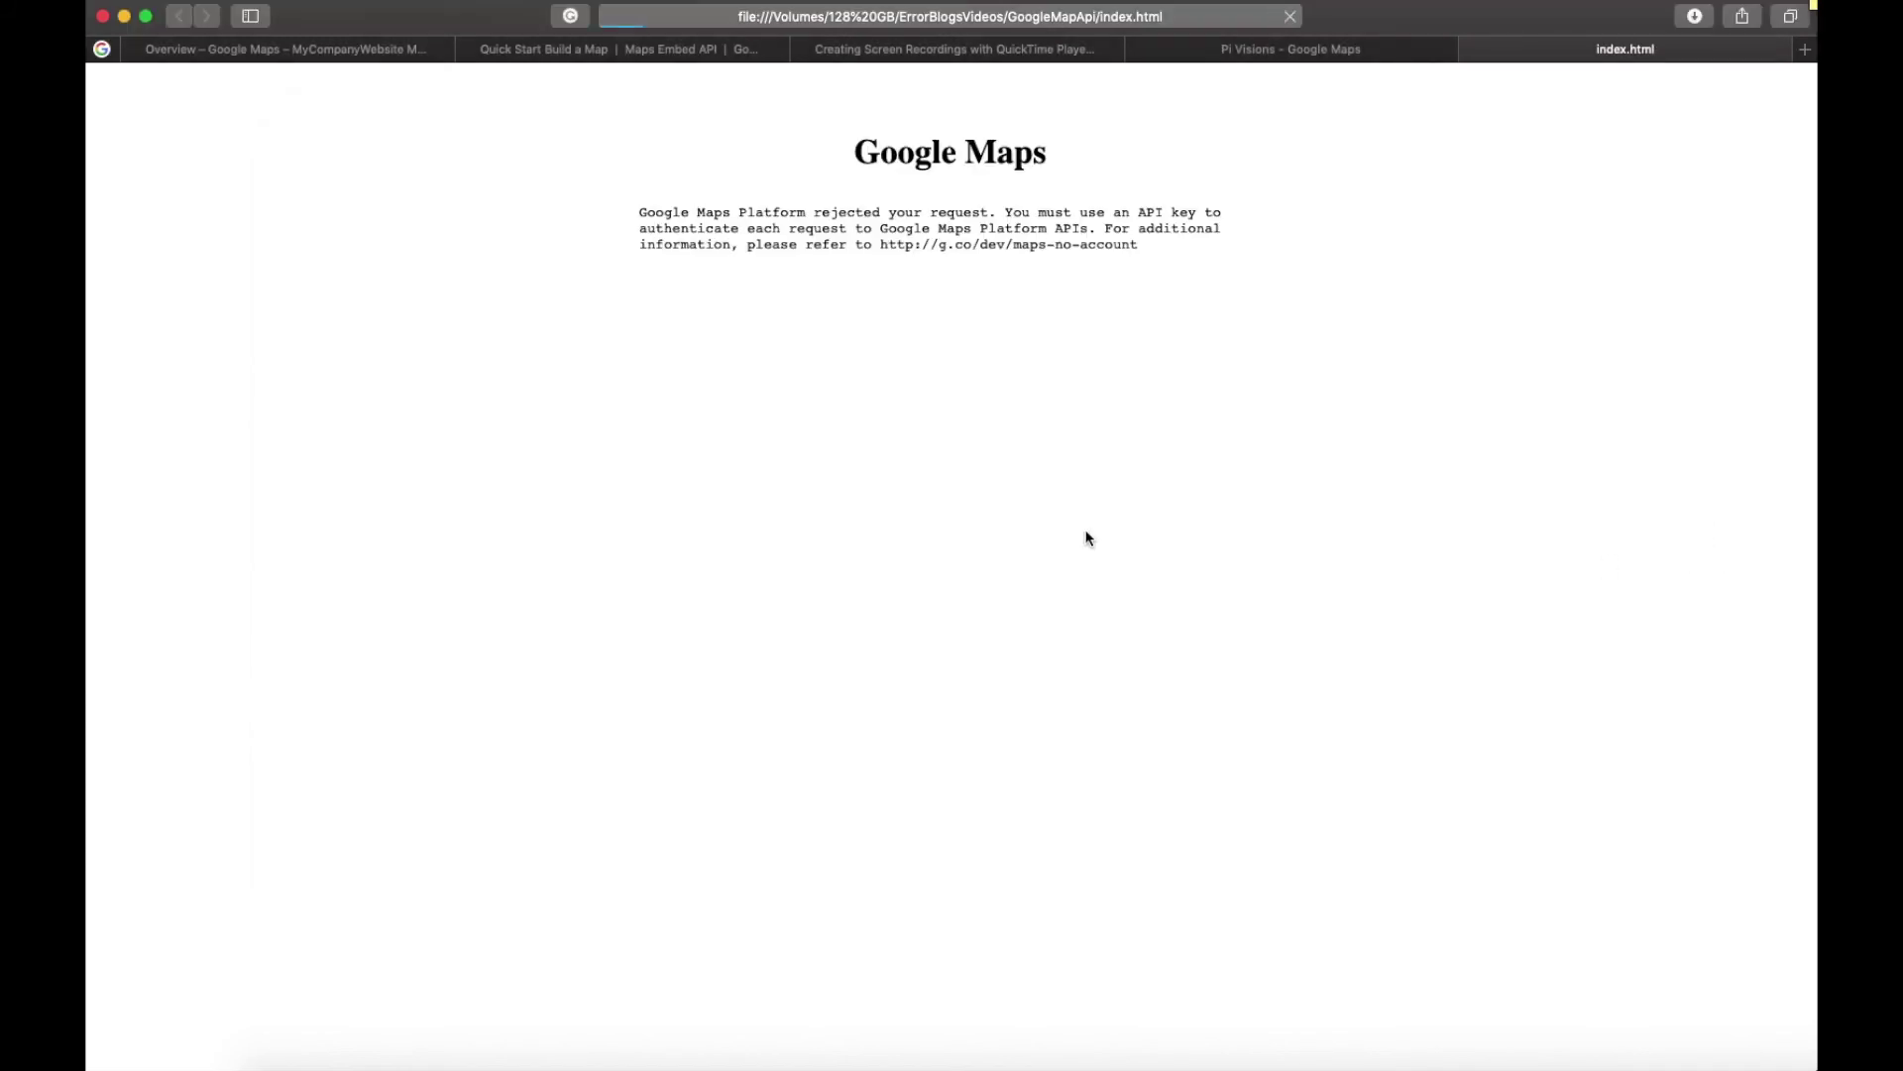